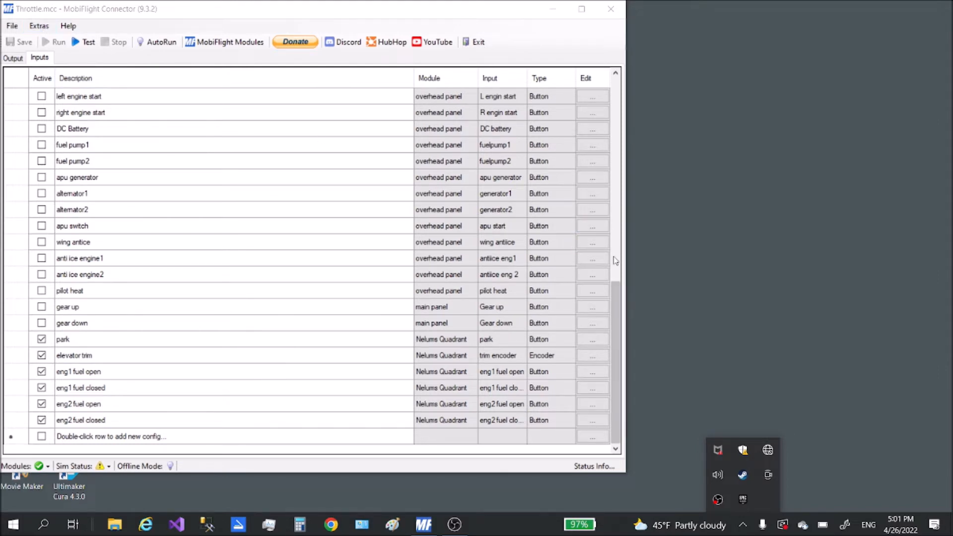
# Look through the whole list of input configurations, from the MCP entries down to the Nelums Quadrant entries.
pyautogui.moveTo(613, 295); pyautogui.dragTo(615, 353)
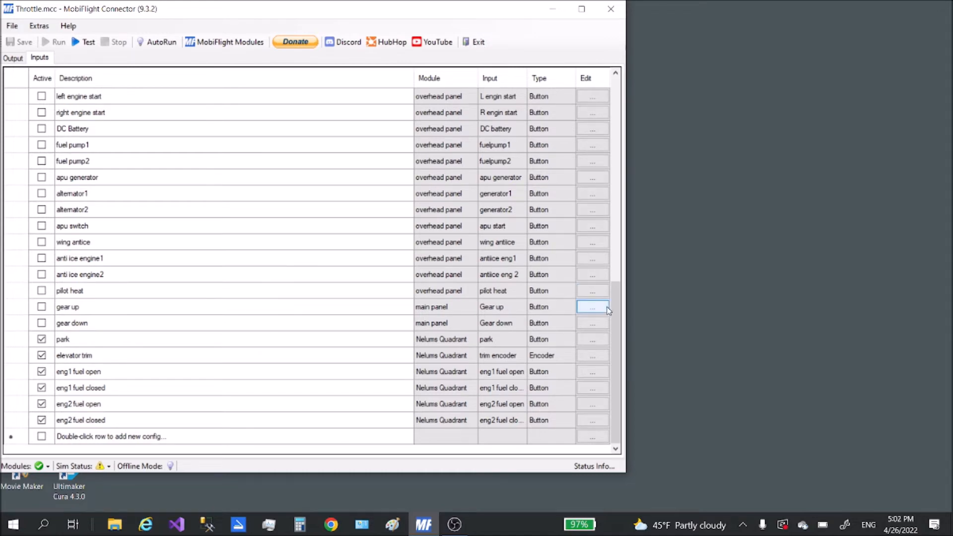
pyautogui.moveTo(614, 308); pyautogui.dragTo(636, 103)
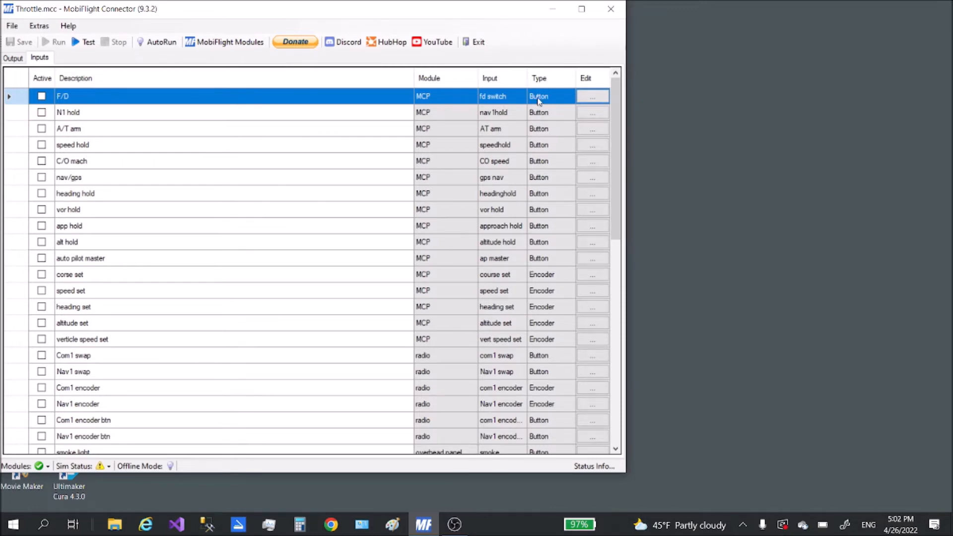
pyautogui.moveTo(618, 112); pyautogui.dragTo(612, 171)
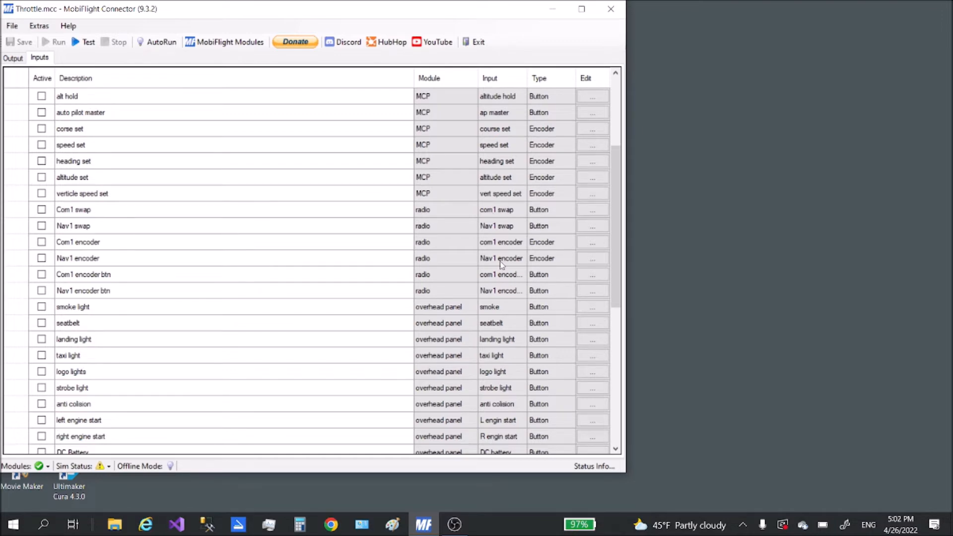
pyautogui.moveTo(616, 278); pyautogui.dragTo(611, 301)
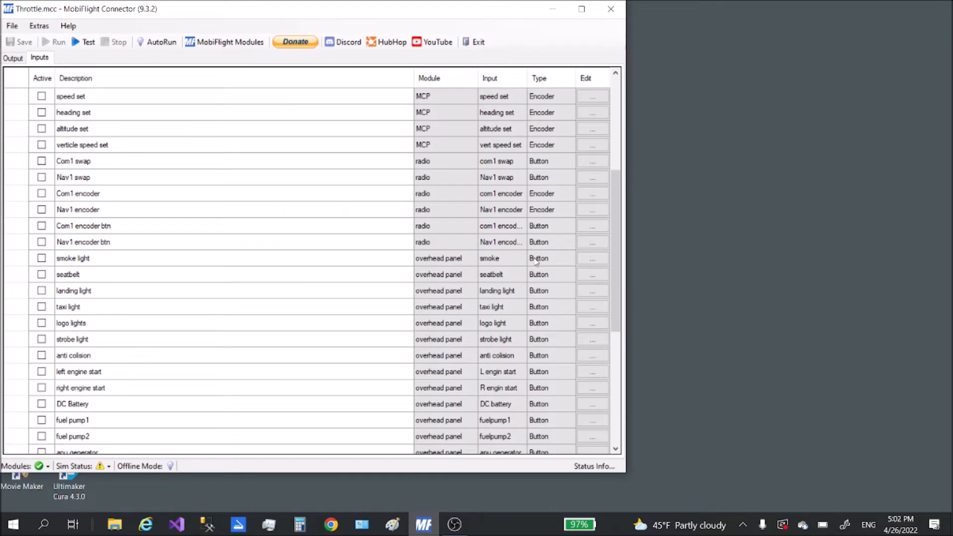
pyautogui.moveTo(614, 246); pyautogui.dragTo(592, 373)
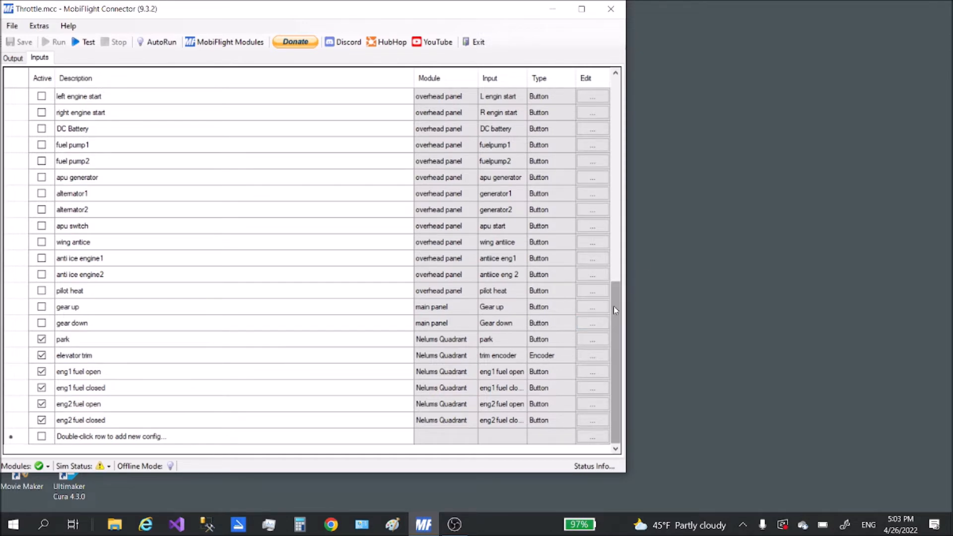
pyautogui.moveTo(615, 306)
pyautogui.mouseDown()
pyautogui.moveTo(628, 127)
pyautogui.moveTo(617, 304)
pyautogui.mouseUp()
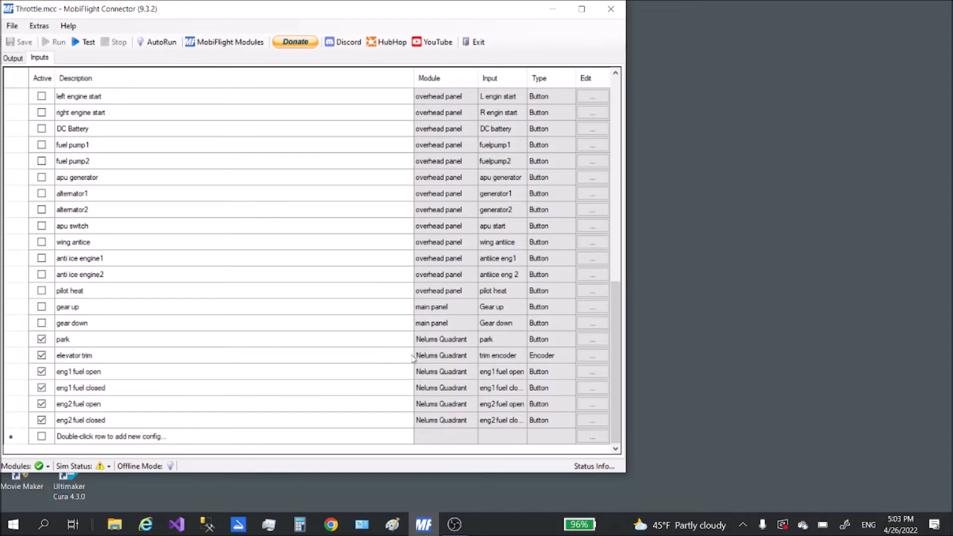
# Review the park input's configuration, including its offset, config references and preconditions, and close it without changes.
pyautogui.click(593, 341)
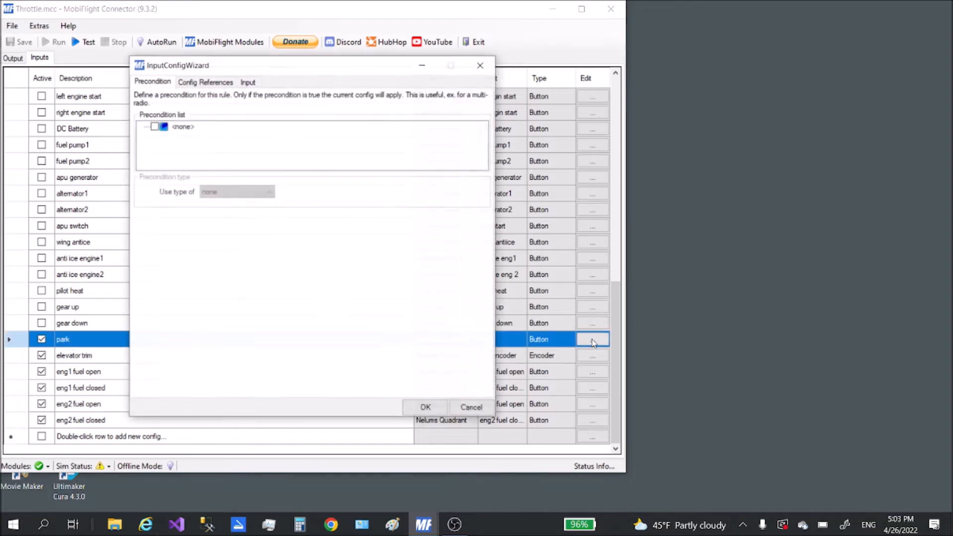
pyautogui.click(218, 81)
pyautogui.click(247, 81)
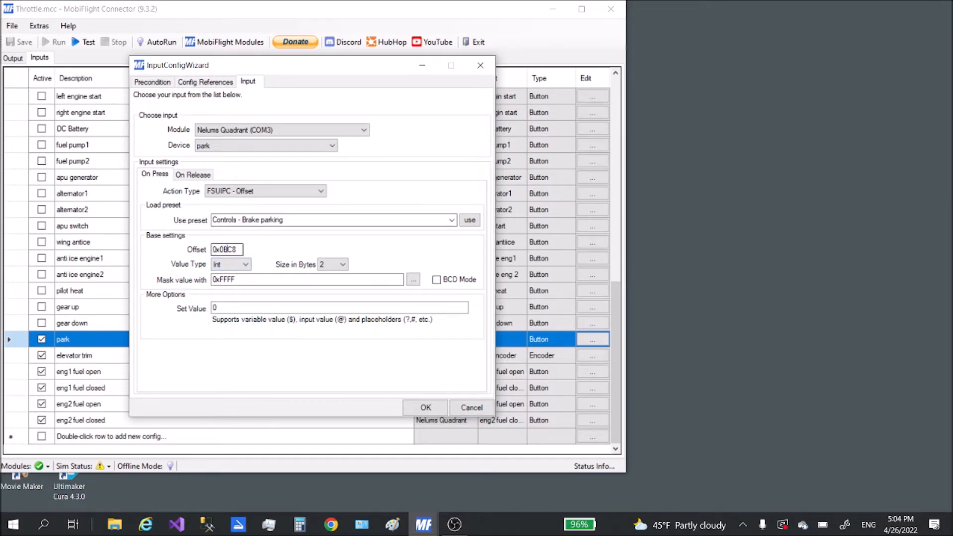
pyautogui.doubleClick(239, 250)
pyautogui.click(196, 84)
pyautogui.click(156, 85)
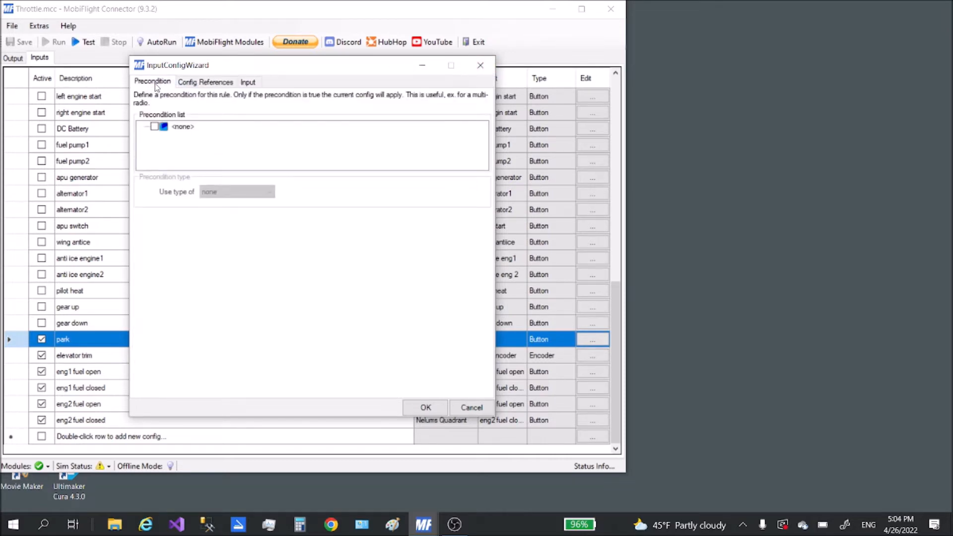
pyautogui.click(480, 64)
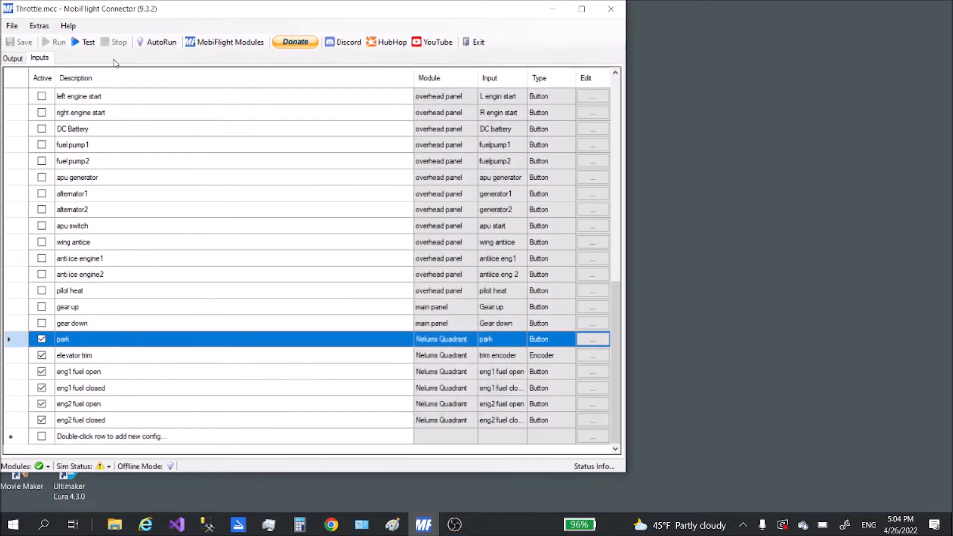
# Check the pin assigned to the park device of the Nelums Quadrant module in the MobiFlight module settings.
pyautogui.click(46, 29)
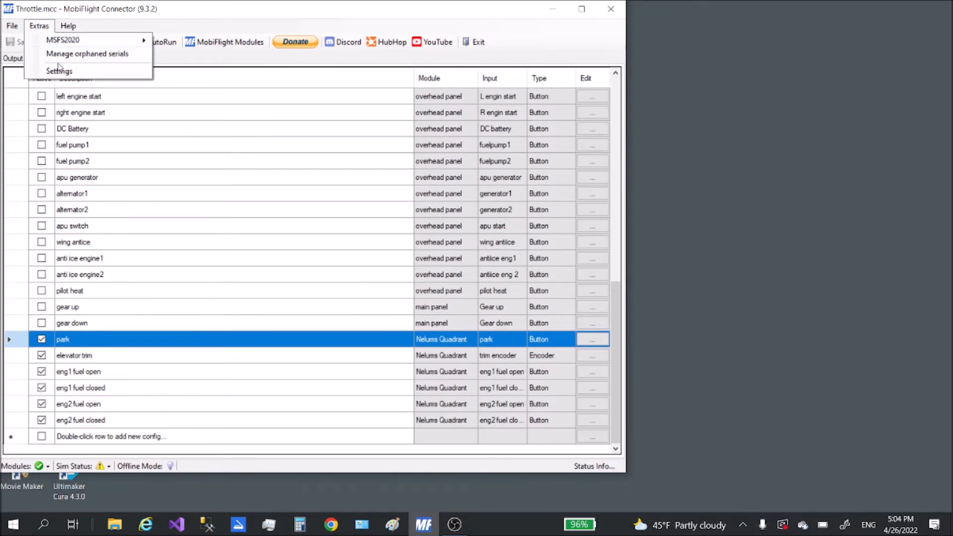
pyautogui.click(107, 72)
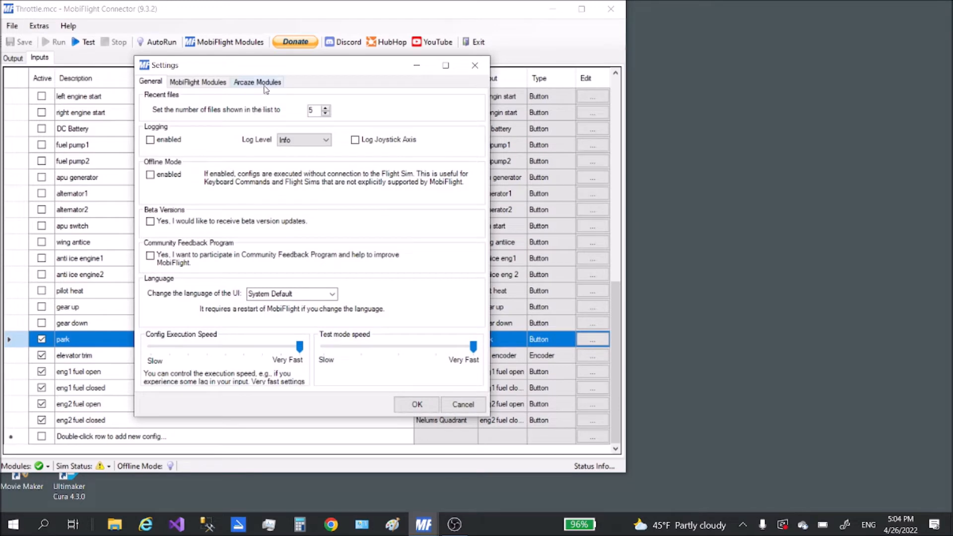
pyautogui.click(250, 83)
pyautogui.click(206, 82)
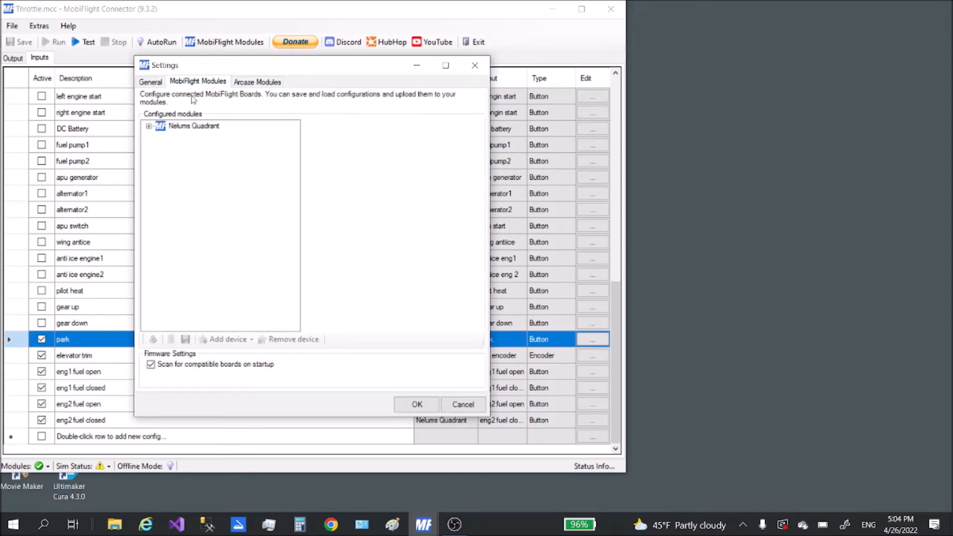
pyautogui.click(149, 127)
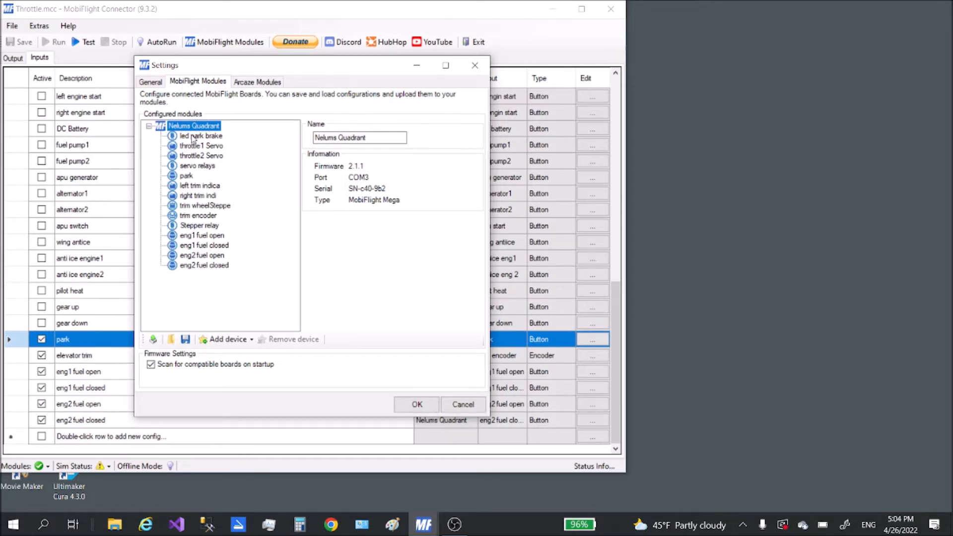
pyautogui.click(187, 176)
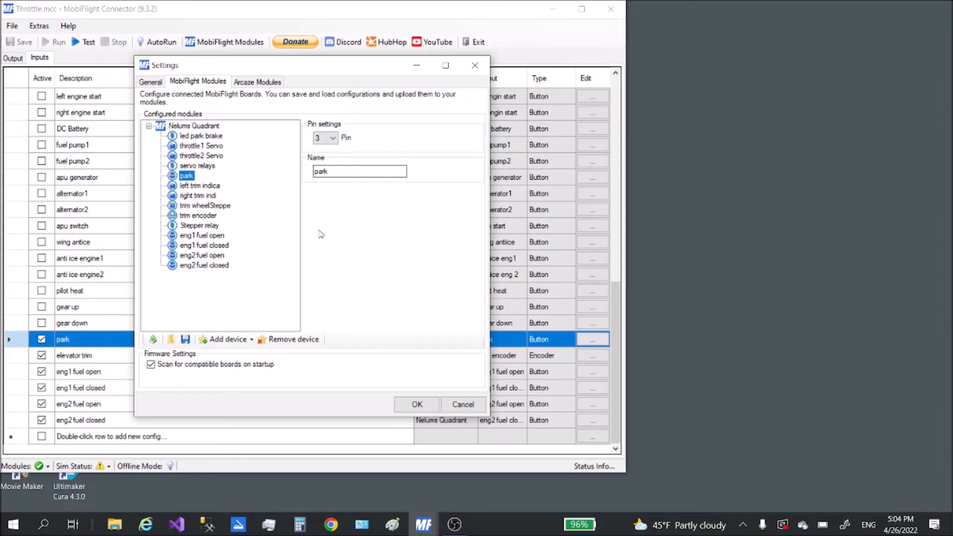
pyautogui.click(475, 66)
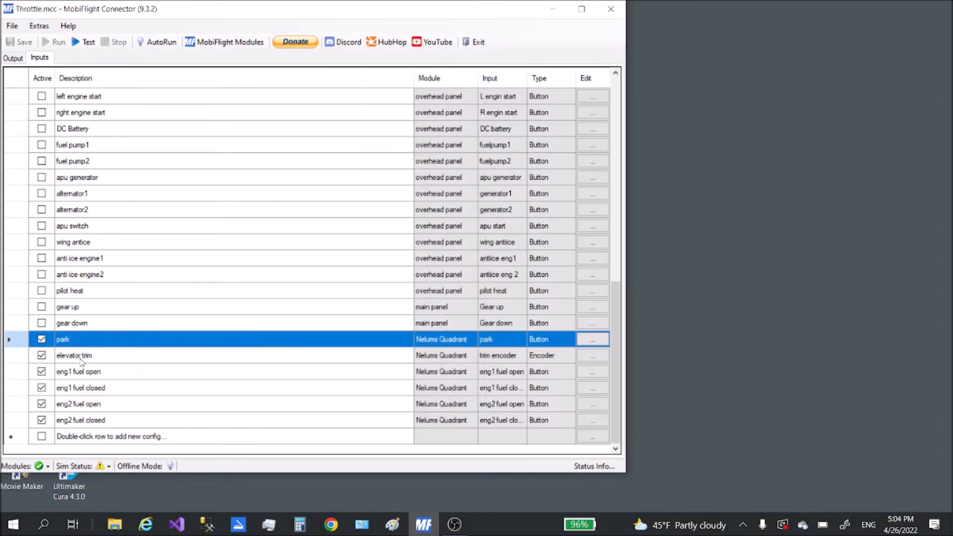
# Examine the elevator trim encoder's event settings for normal and fast left turns.
pyautogui.click(590, 357)
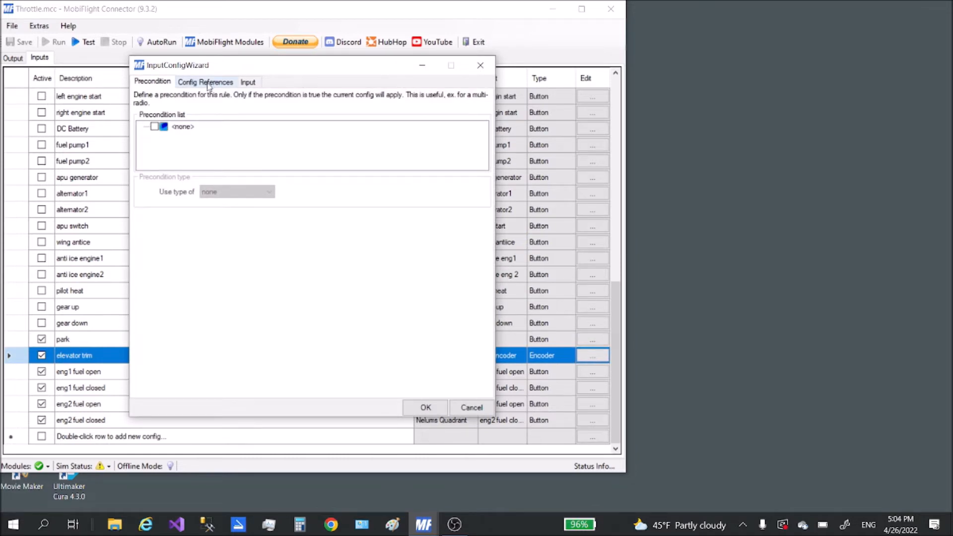
pyautogui.click(247, 82)
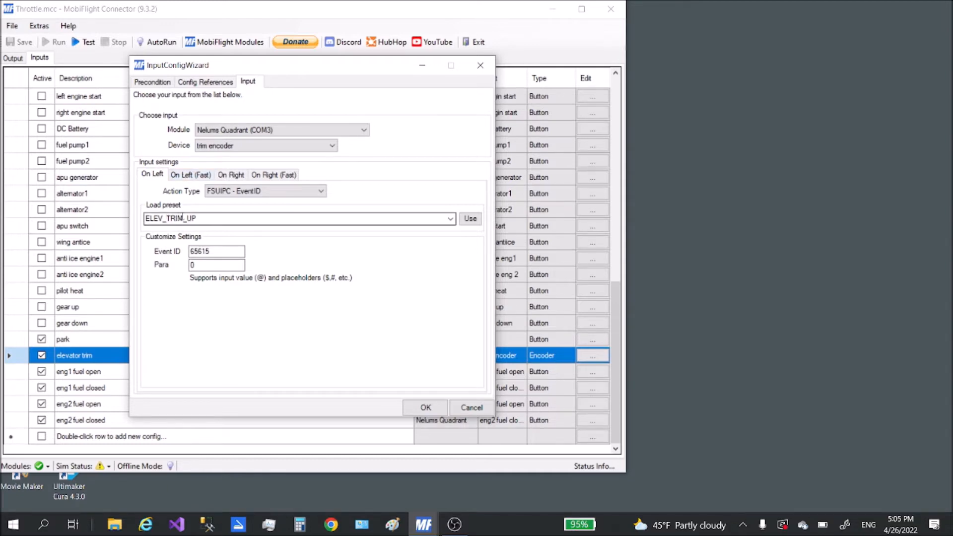
pyautogui.click(196, 176)
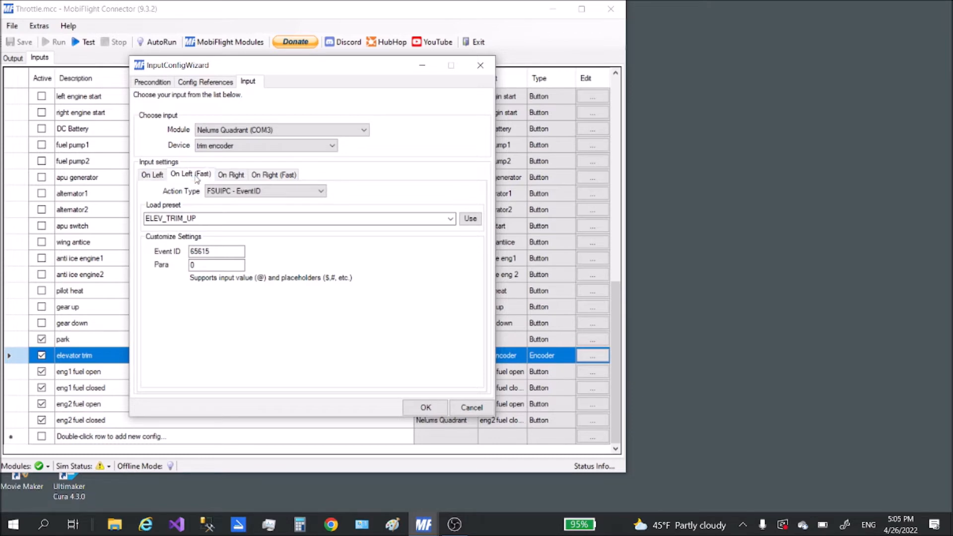
pyautogui.click(163, 177)
pyautogui.click(182, 174)
pyautogui.click(149, 175)
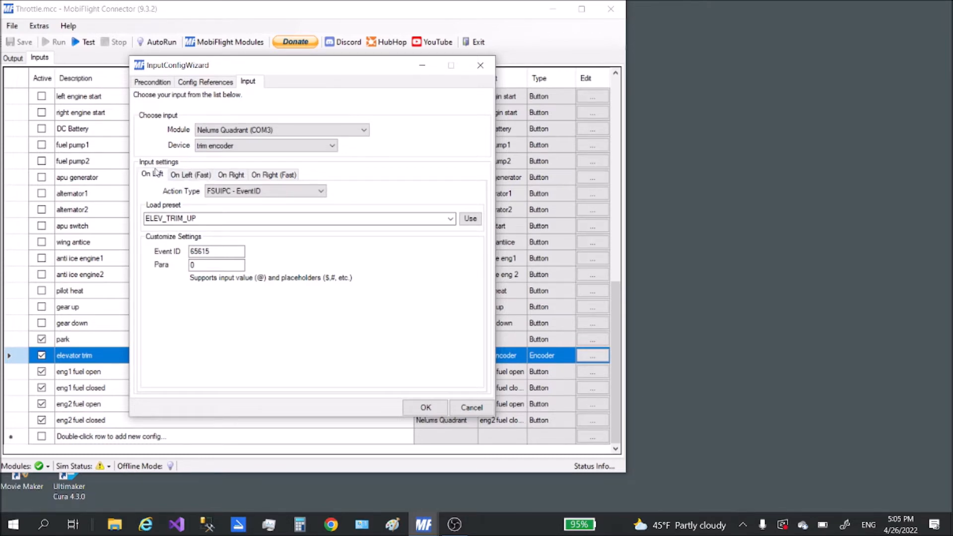
pyautogui.click(188, 176)
# Examine the elevator trim encoder's normal and fast right-turn events, its config references and preconditions, and close the configuration unchanged.
pyautogui.click(229, 175)
pyautogui.doubleClick(191, 251)
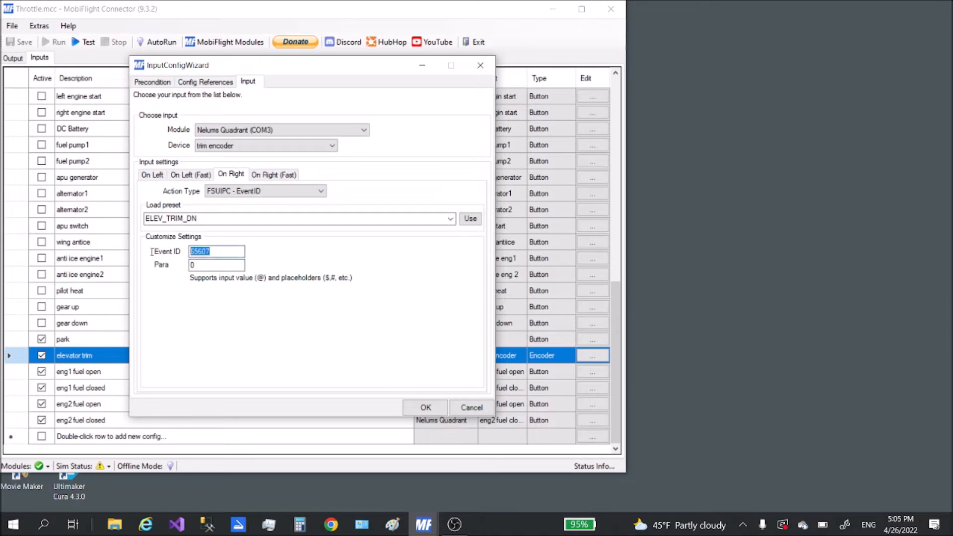
pyautogui.click(264, 175)
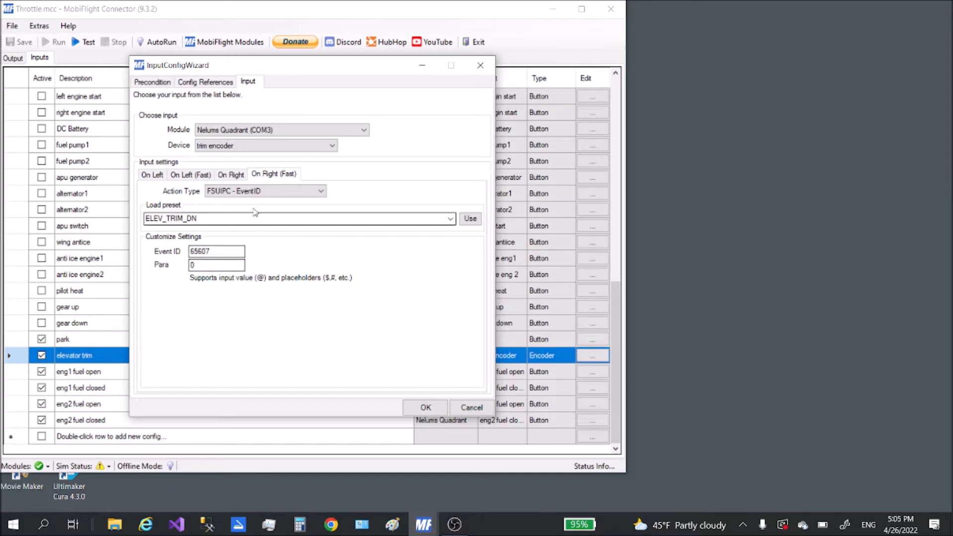
pyautogui.click(200, 83)
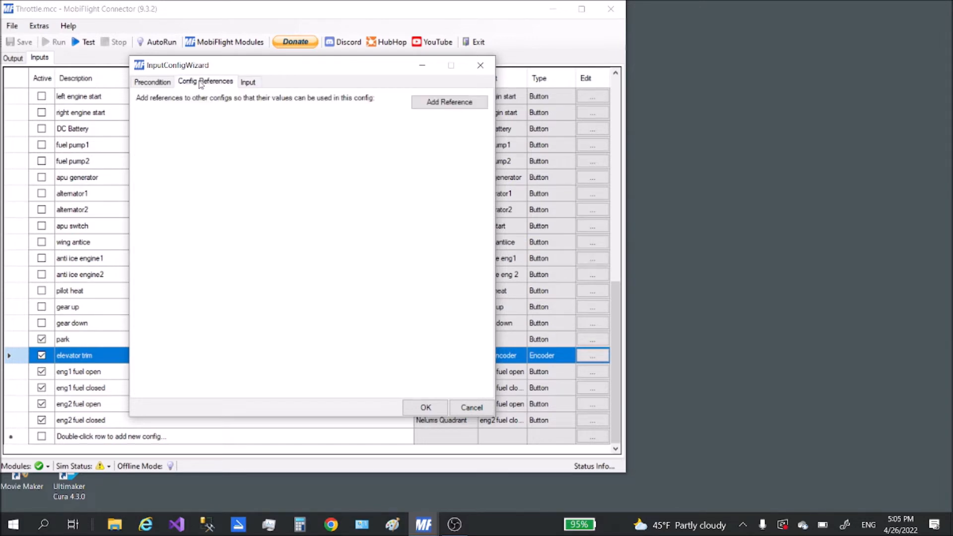
pyautogui.click(160, 85)
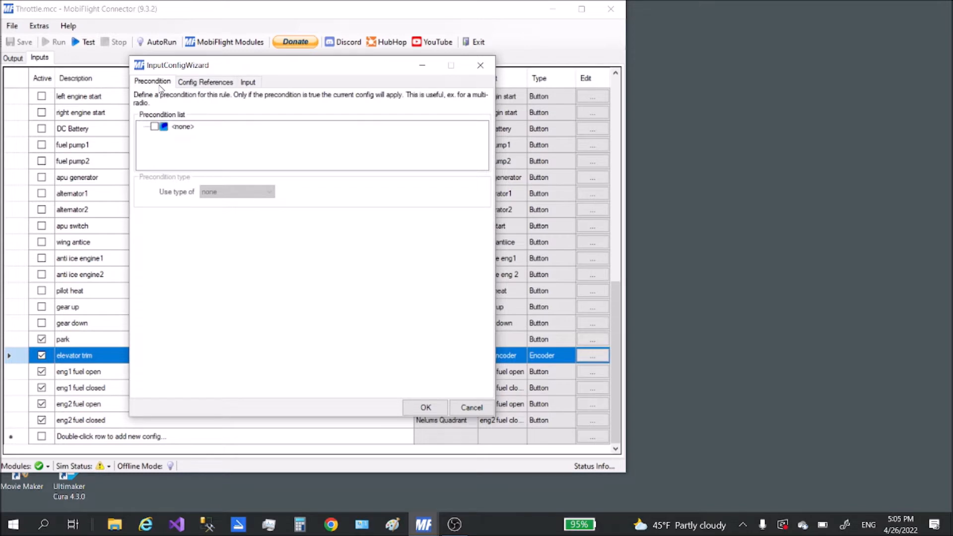
pyautogui.click(480, 65)
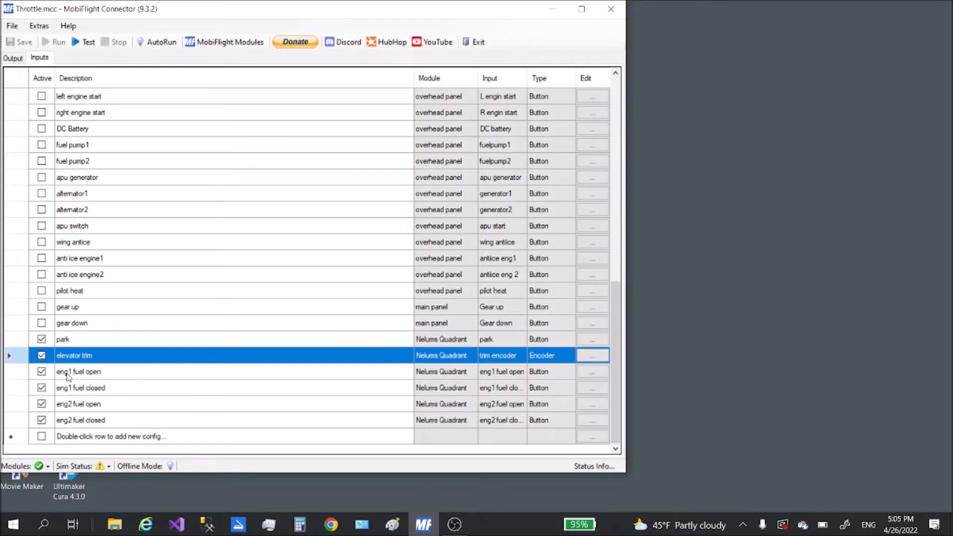
# Review the offset and set value of the eng1 fuel open input, and close its configuration unchanged.
pyautogui.click(591, 372)
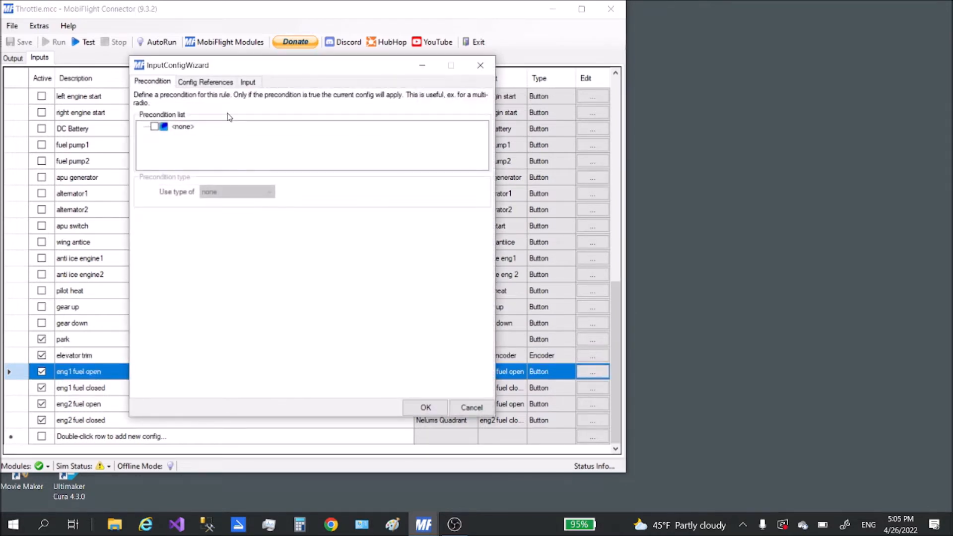
pyautogui.click(248, 83)
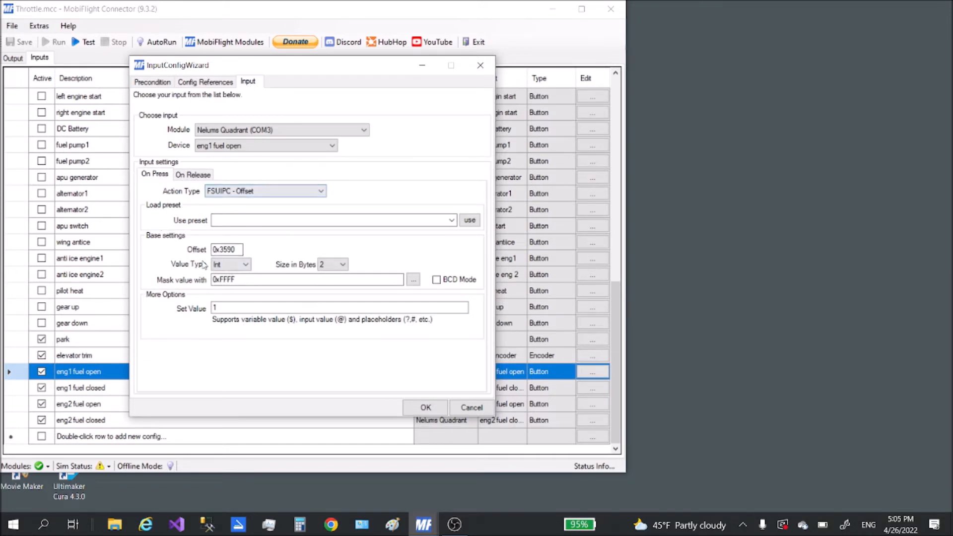
pyautogui.moveTo(241, 249); pyautogui.dragTo(165, 266)
pyautogui.click(216, 305)
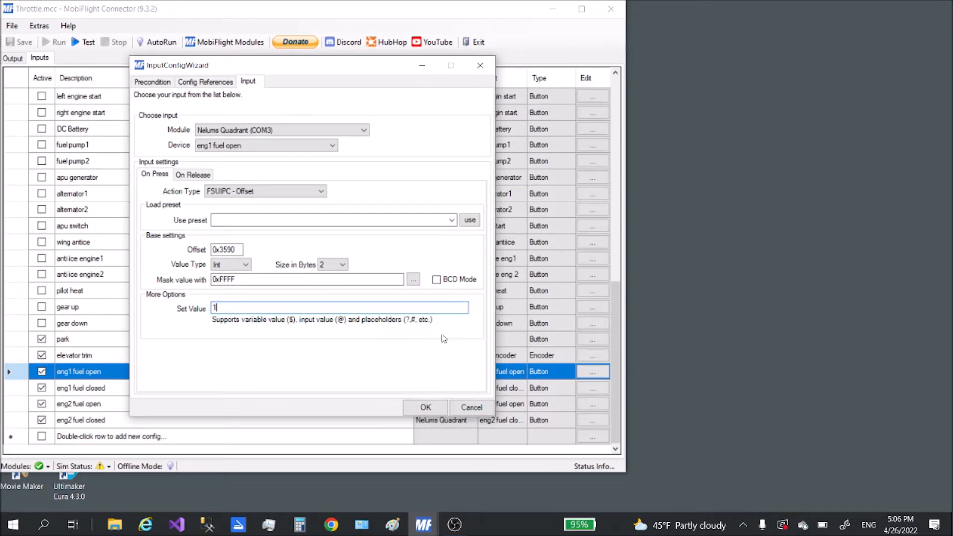
pyautogui.click(481, 65)
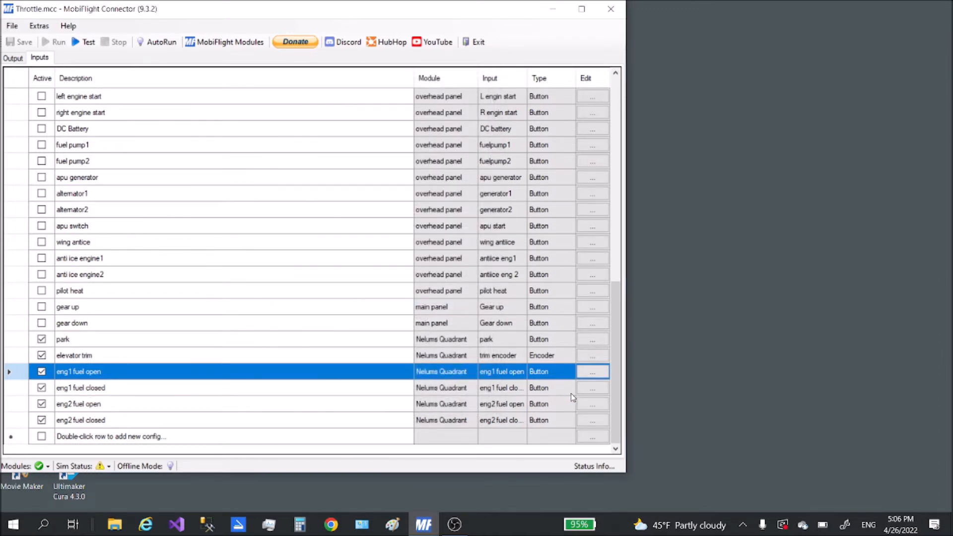
# Review the on-press offset settings of the eng1 fuel closed input, and close its configuration unchanged.
pyautogui.click(595, 393)
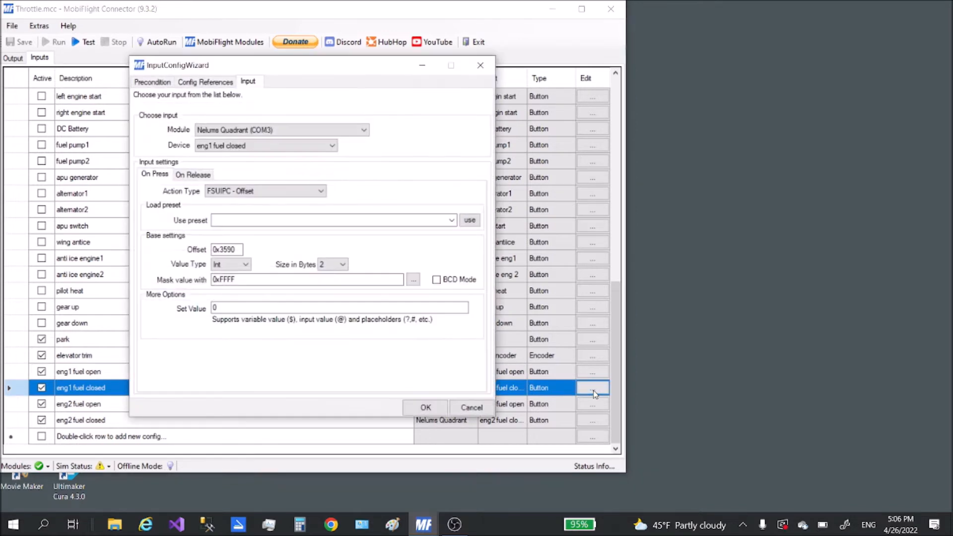
pyautogui.doubleClick(221, 248)
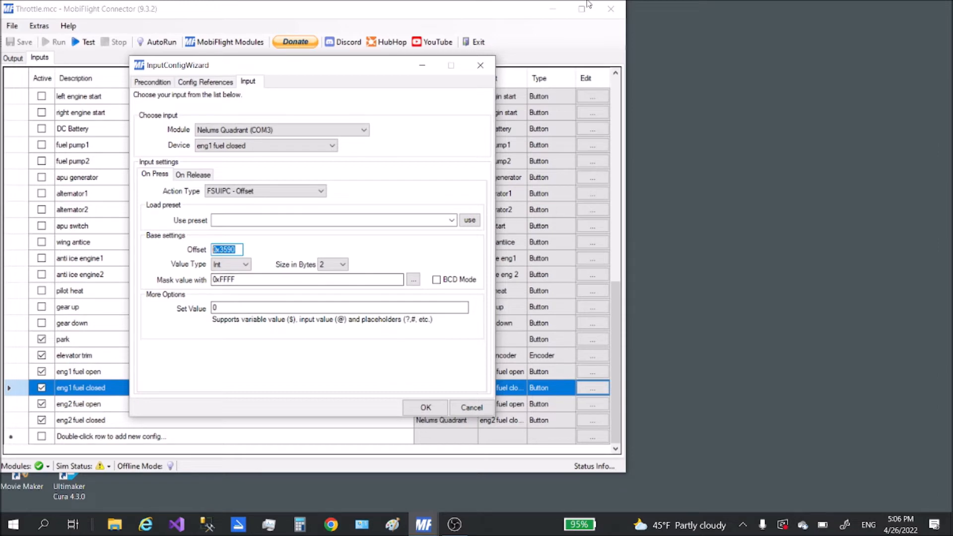
pyautogui.click(480, 65)
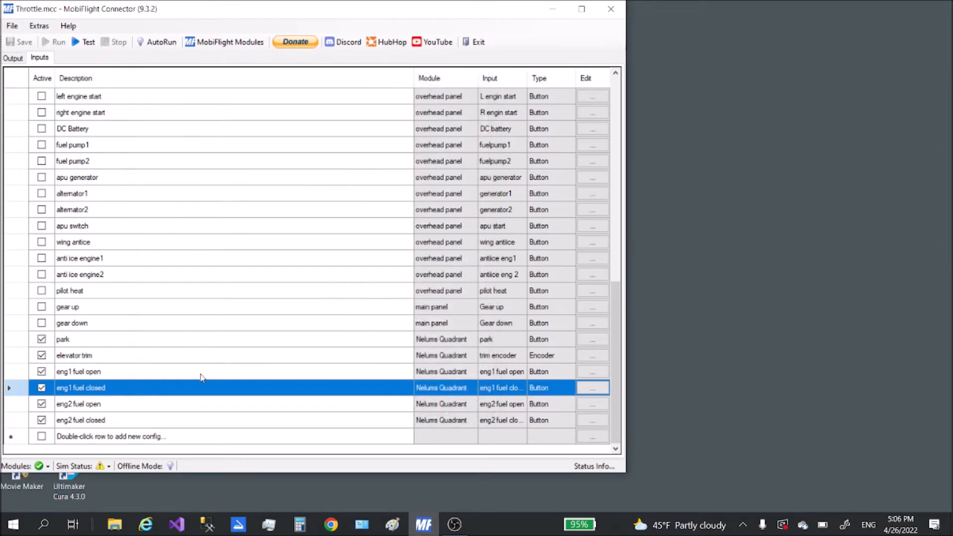
# Inspect the on-press offset settings of the eng2 fuel open input, and cancel out of its configuration.
pyautogui.click(590, 404)
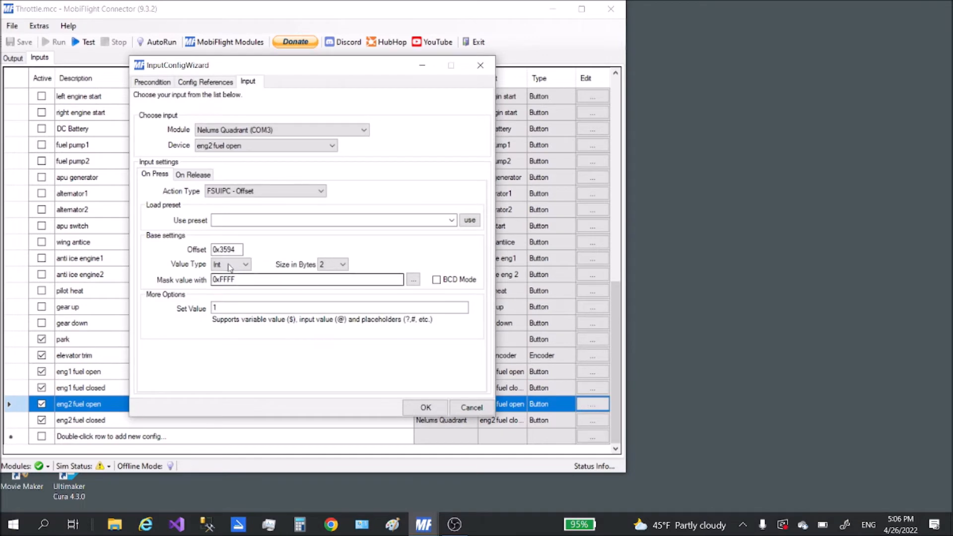
pyautogui.doubleClick(238, 251)
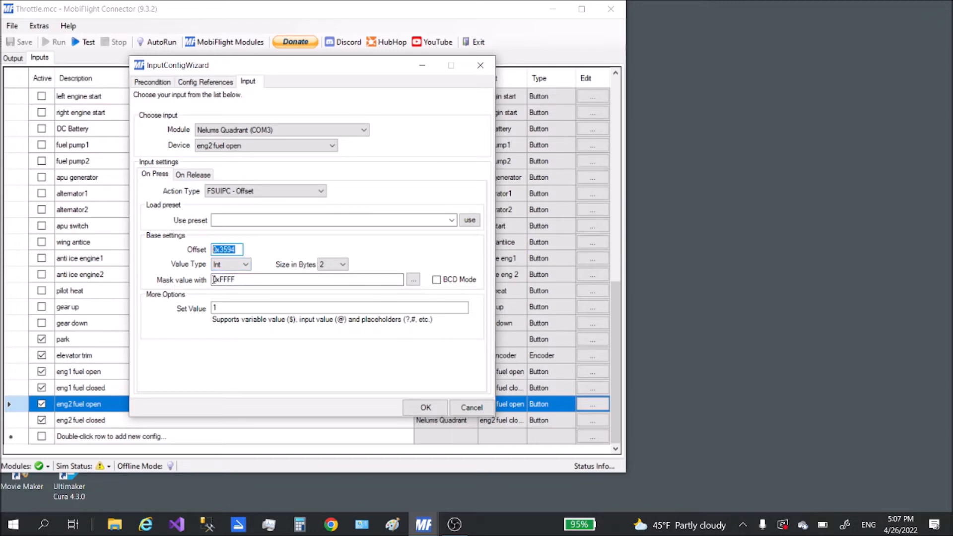
pyautogui.click(472, 406)
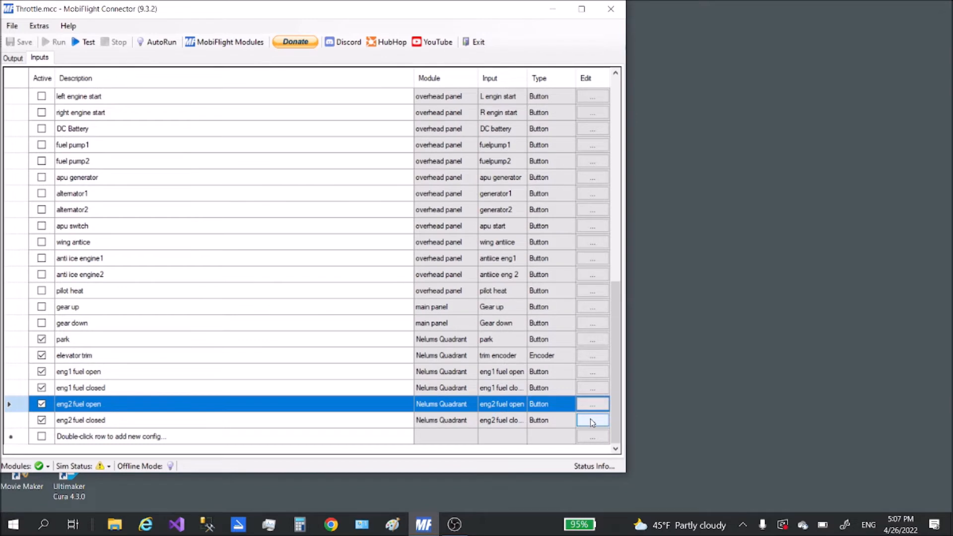
# Review the on-press offset settings of the eng2 fuel closed input, cancel its configuration, and select the eng1 fuel open row.
pyautogui.click(592, 421)
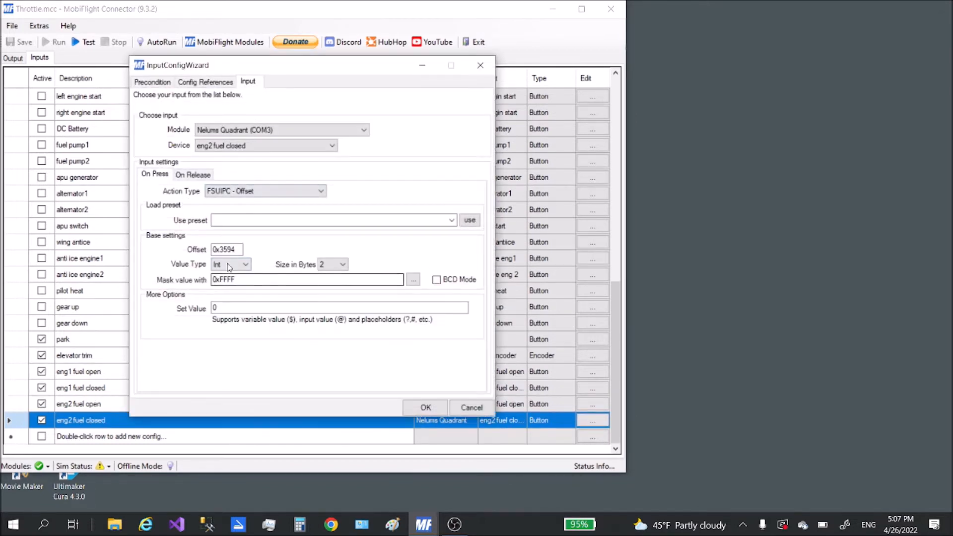
pyautogui.doubleClick(241, 249)
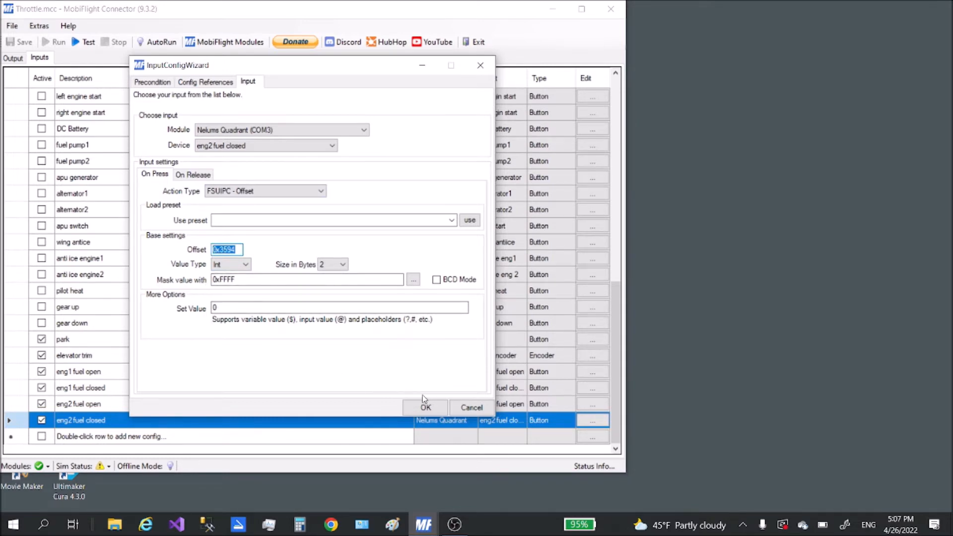
pyautogui.click(478, 411)
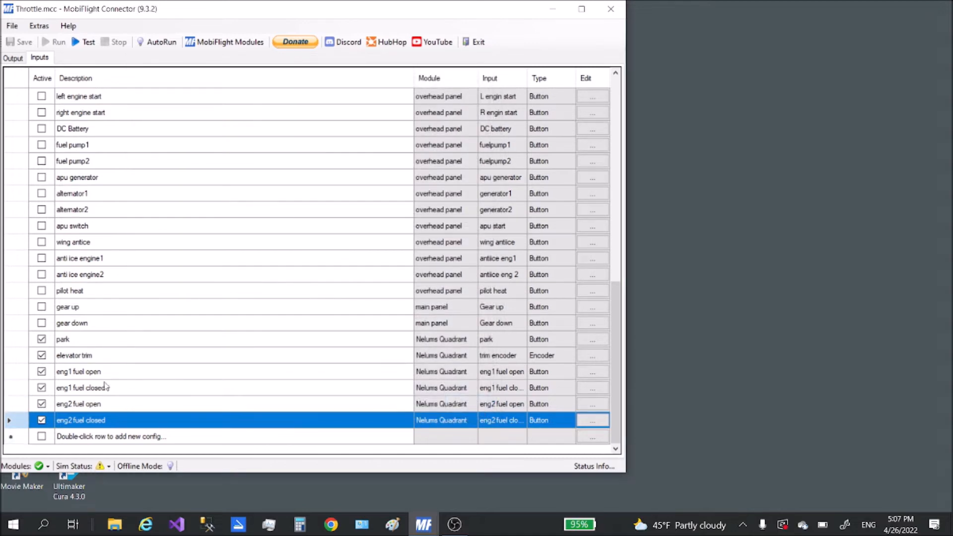
pyautogui.click(117, 376)
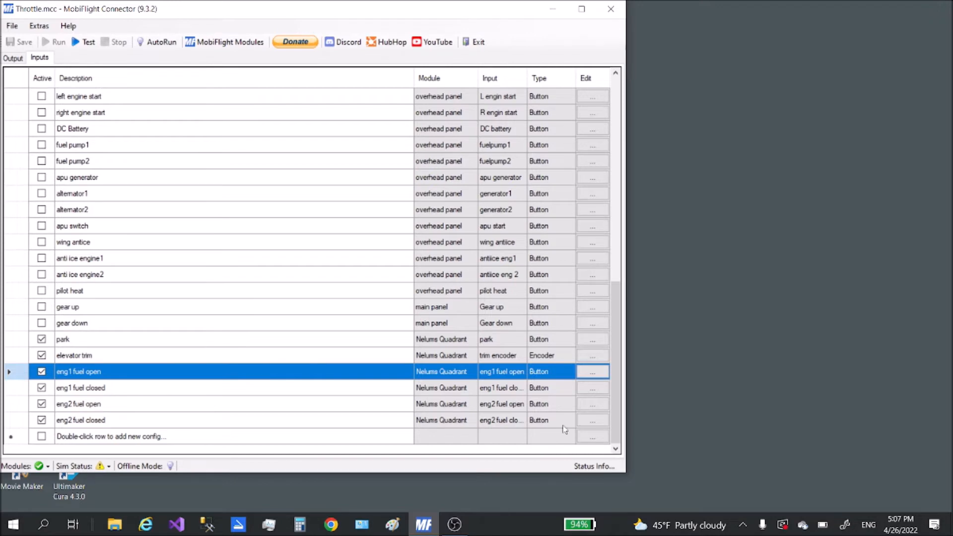
# Switch to the output mappings, view the throttle 1 configuration's sim variable settings, and close it unchanged.
pyautogui.click(18, 58)
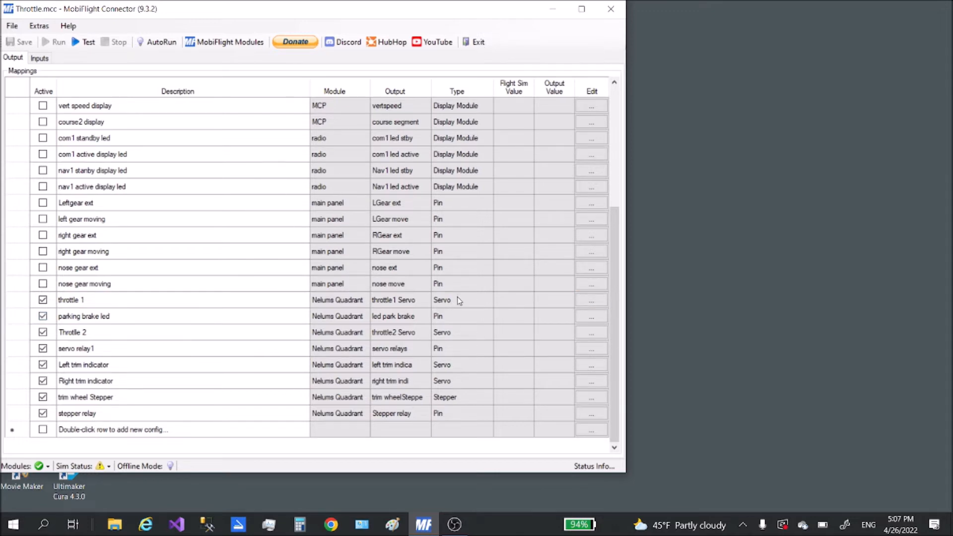
pyautogui.click(592, 302)
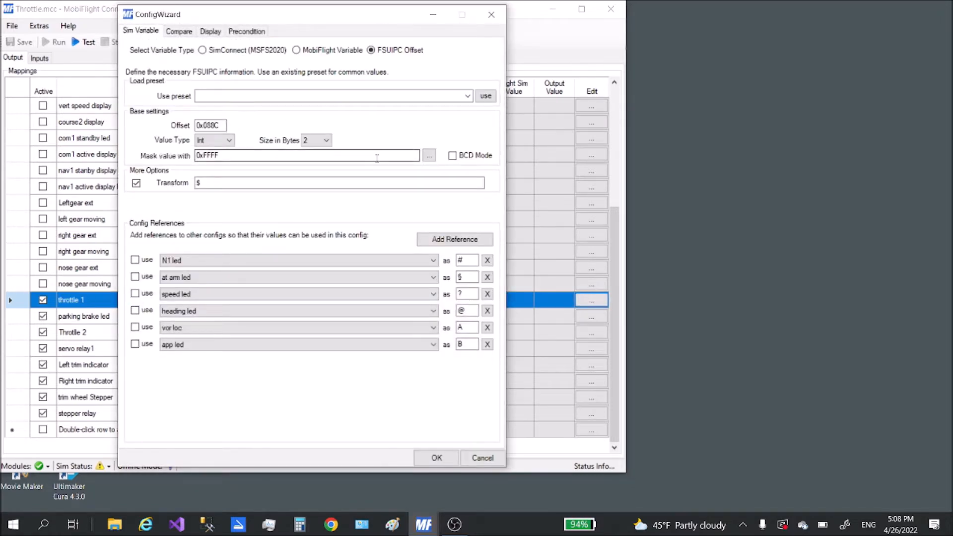
pyautogui.click(496, 15)
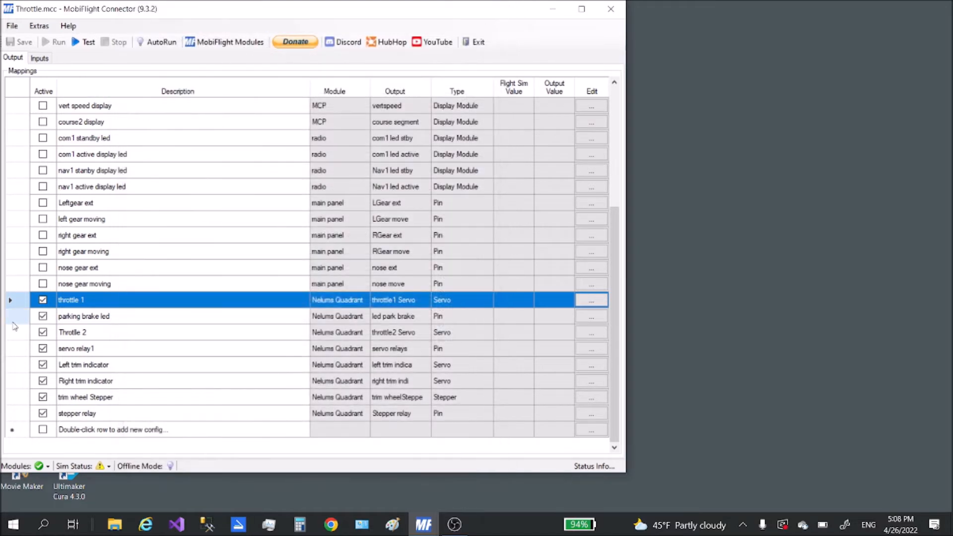
# Open the MobiFlight module settings, expand Nelums Quadrant, and check the pin assignments of both throttle servos and the servo relays.
pyautogui.click(33, 27)
pyautogui.click(59, 71)
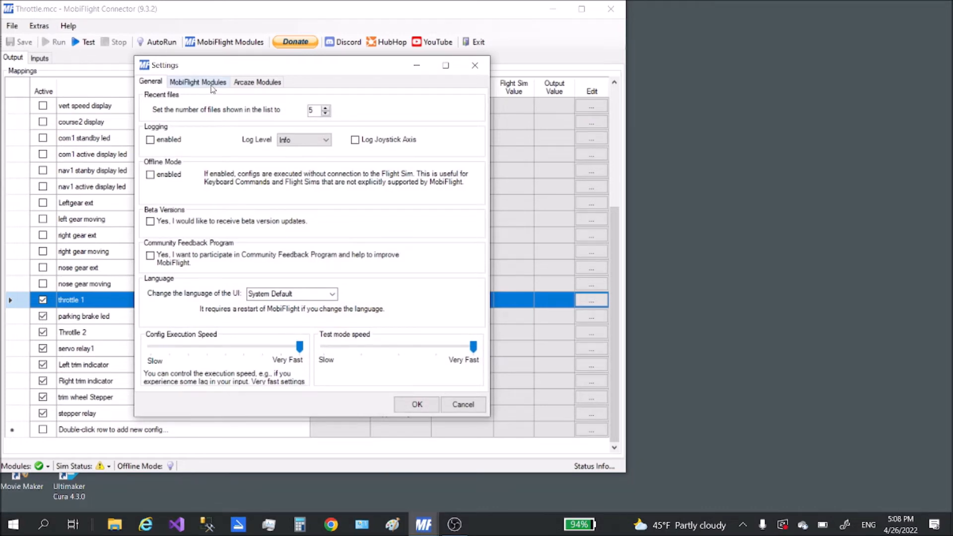
pyautogui.click(216, 83)
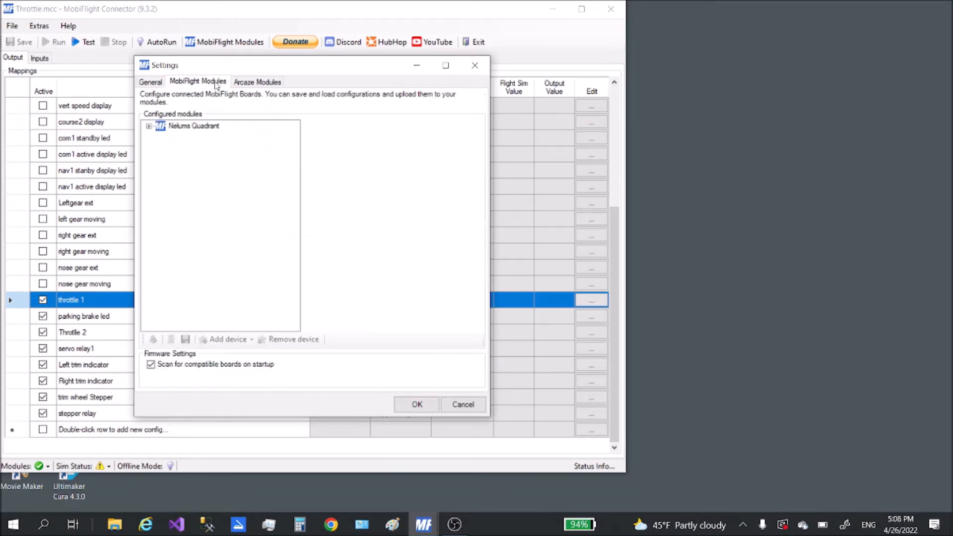
pyautogui.click(149, 127)
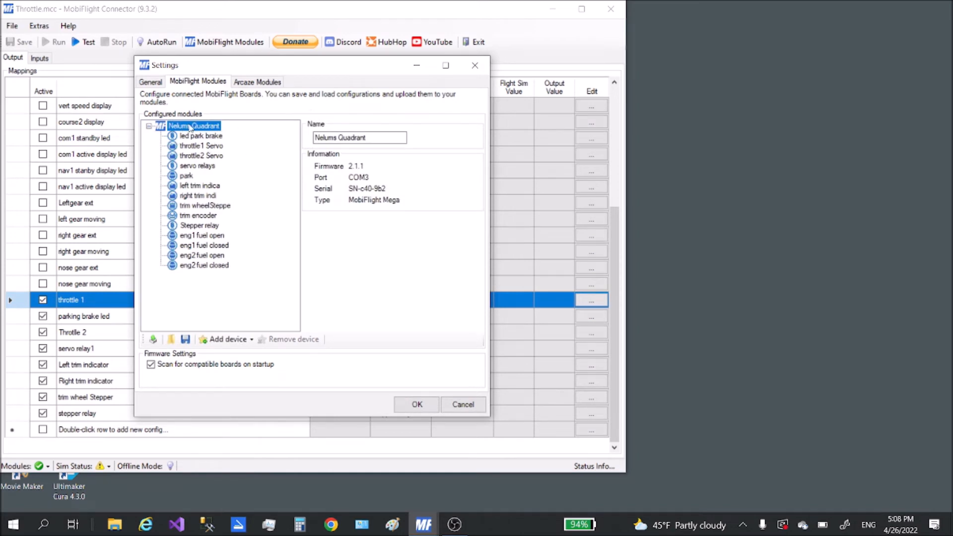
pyautogui.click(192, 148)
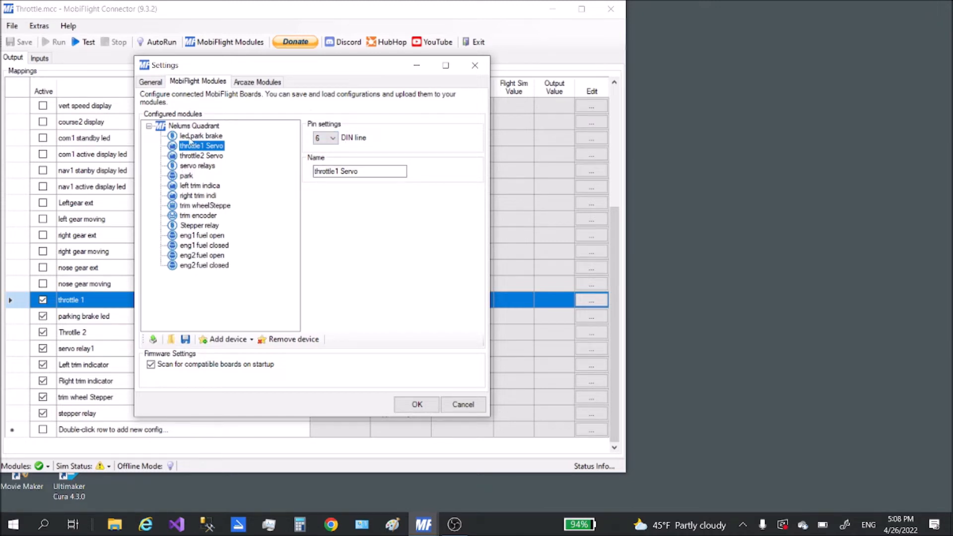
pyautogui.click(197, 156)
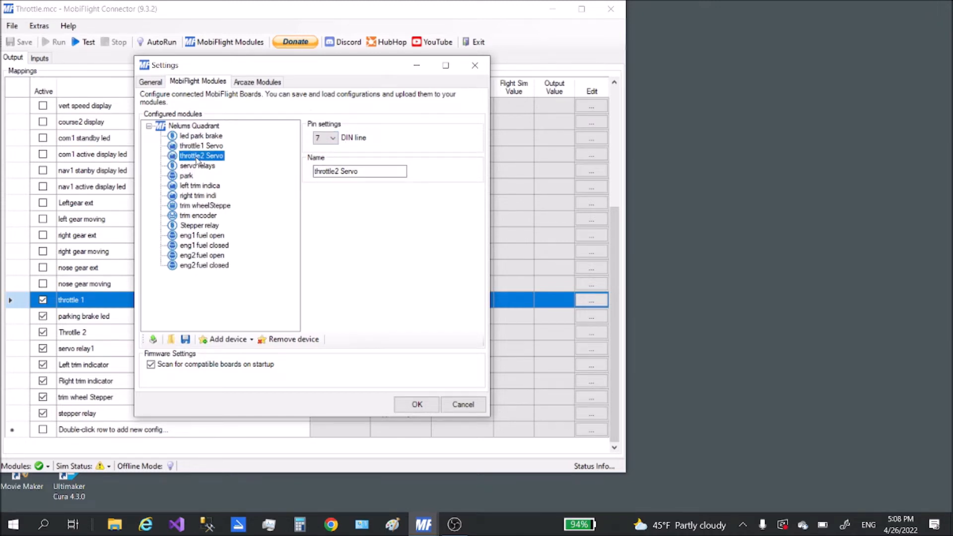
pyautogui.click(206, 166)
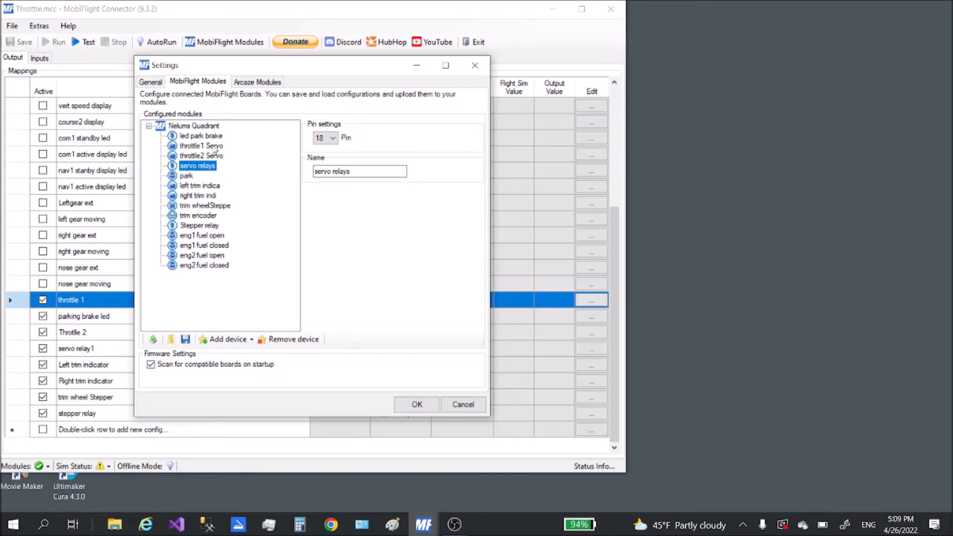
# Check the module pin assignments of the park button, both trim indicators, trim wheel stepper, trim encoder and stepper relay.
pyautogui.click(187, 176)
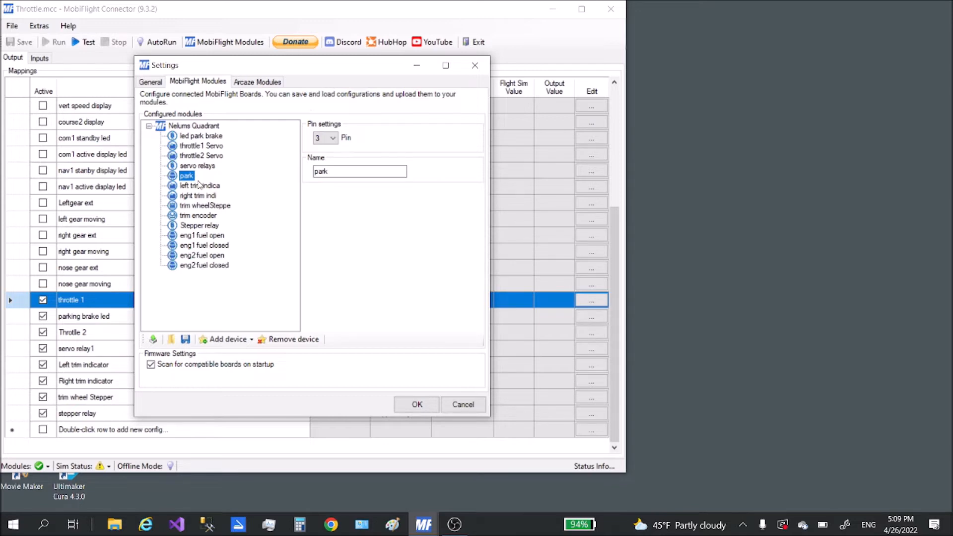
pyautogui.click(188, 187)
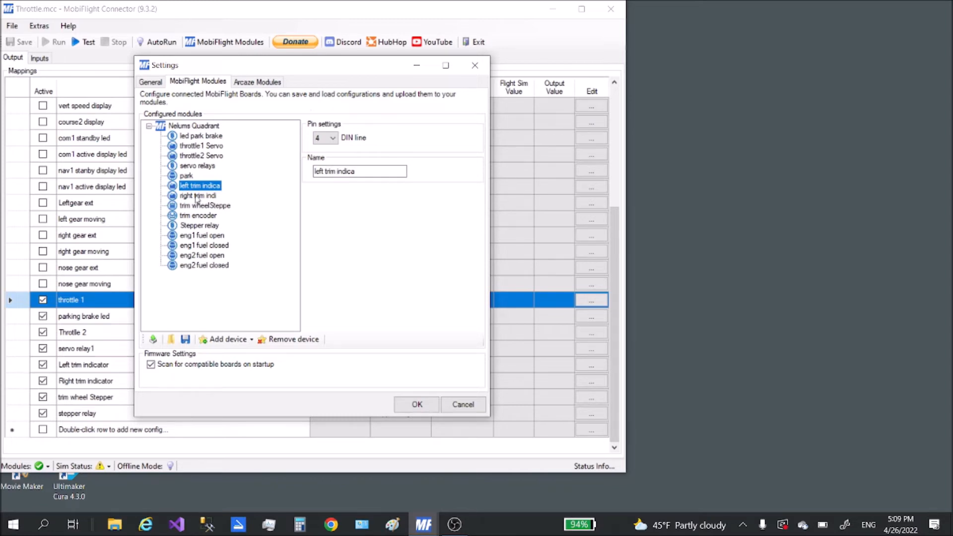
pyautogui.click(197, 197)
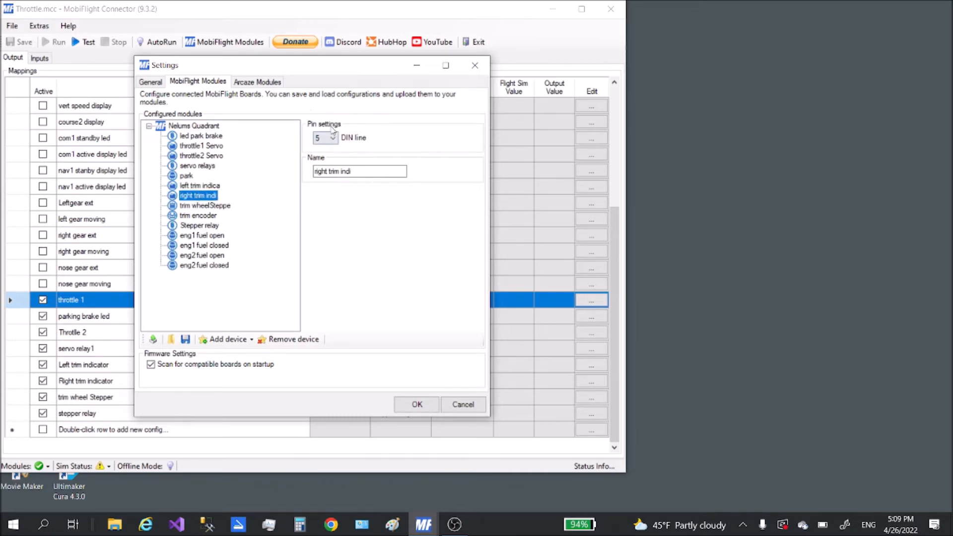
pyautogui.click(199, 207)
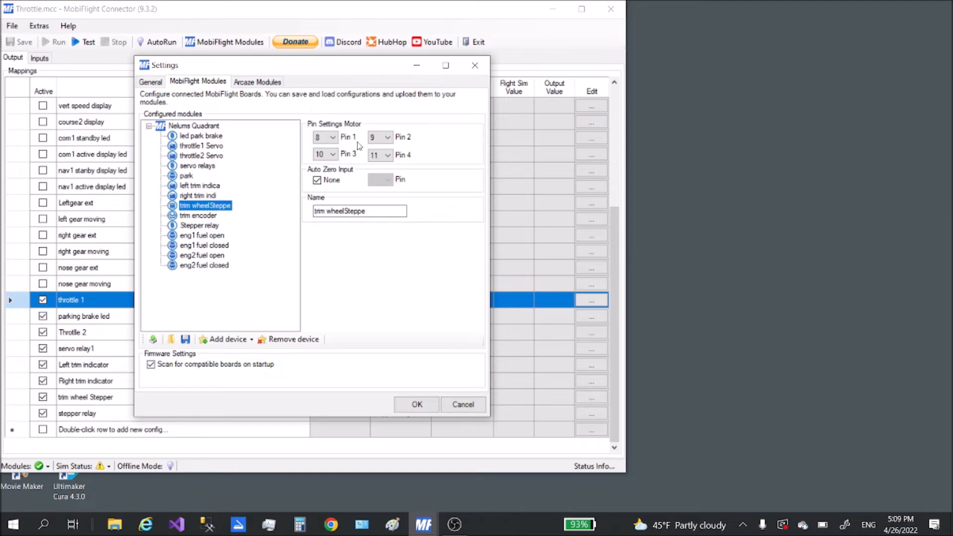
pyautogui.click(199, 216)
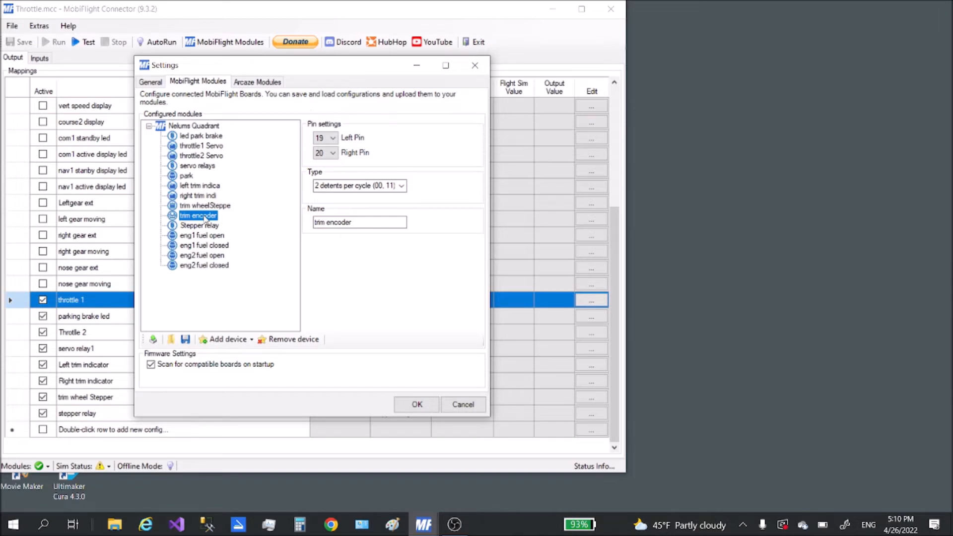
pyautogui.click(200, 226)
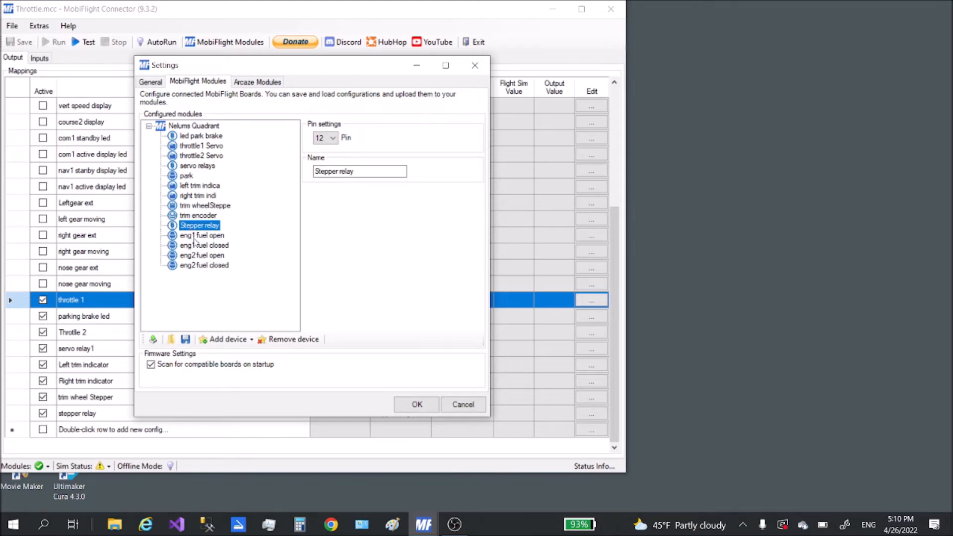
# Check the module pin assignments of the eng1 and eng2 fuel open and closed buttons, and close the settings unchanged.
pyautogui.click(196, 236)
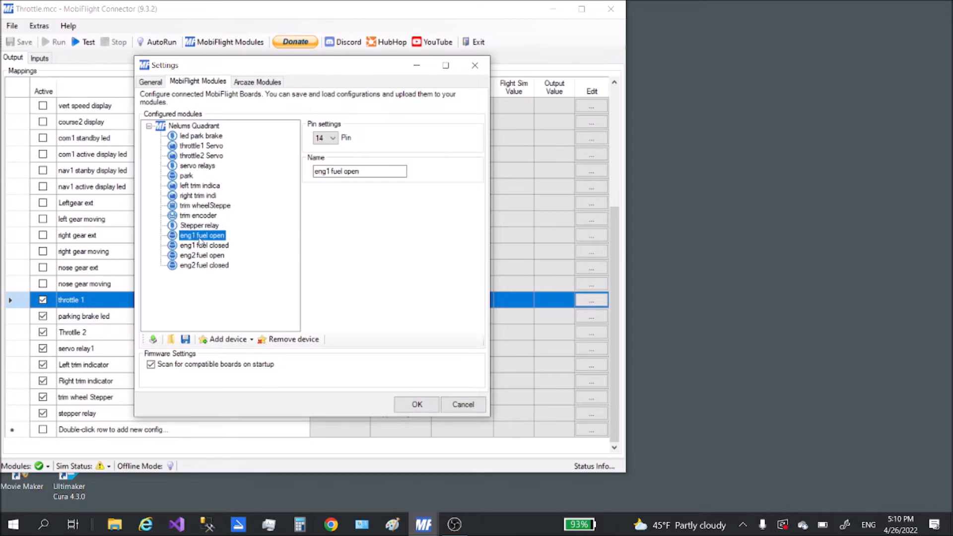
pyautogui.click(199, 246)
pyautogui.click(197, 256)
pyautogui.click(194, 267)
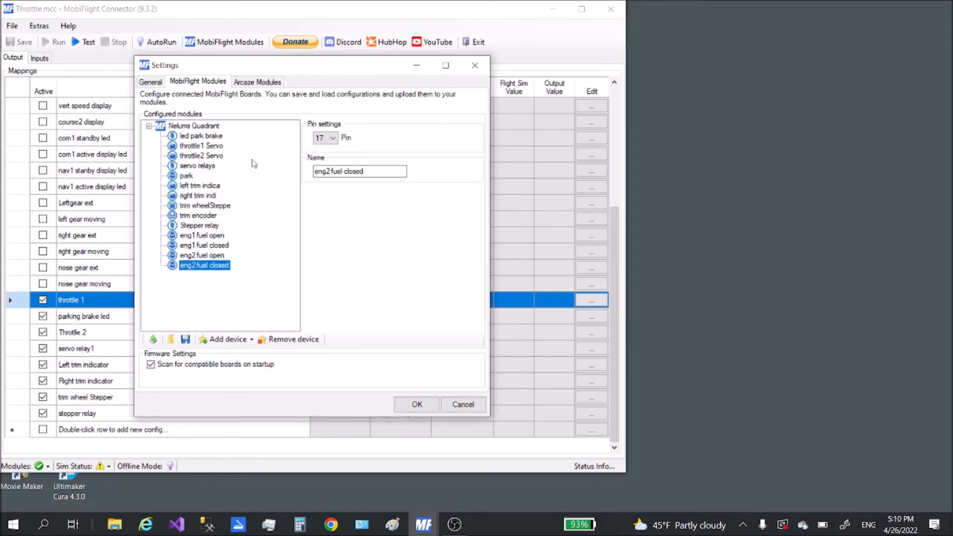
pyautogui.click(475, 65)
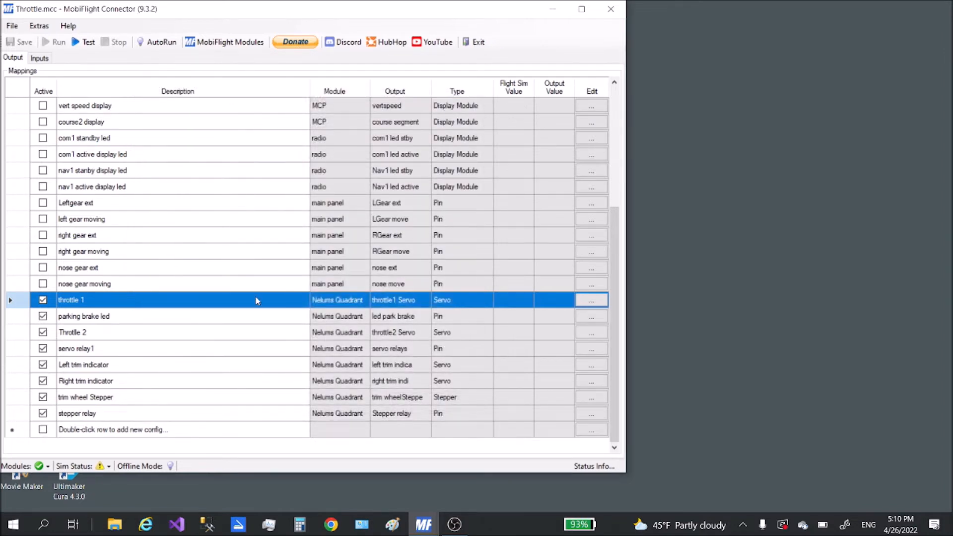
# Open the throttle 1 output configuration and look through its sim variable, compare, display and precondition settings.
pyautogui.click(589, 300)
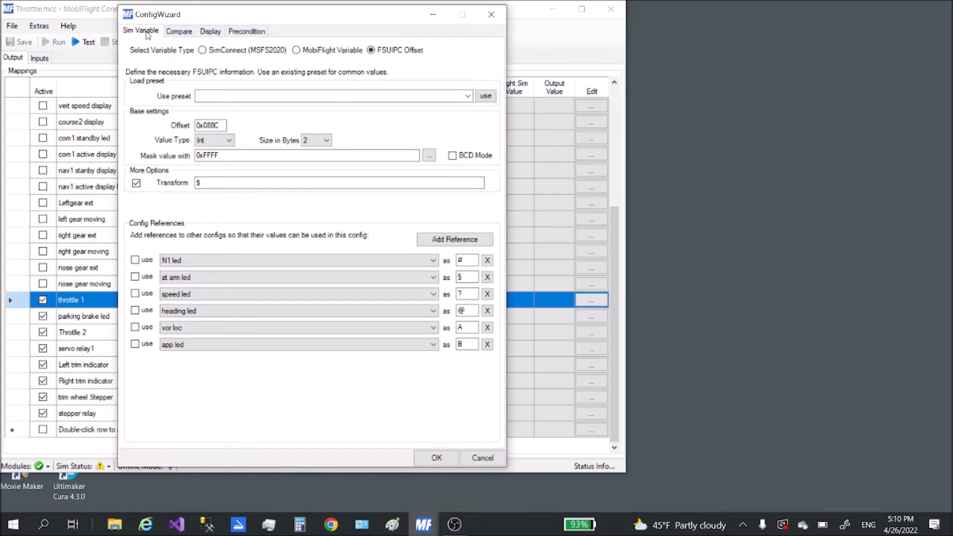
pyautogui.click(209, 31)
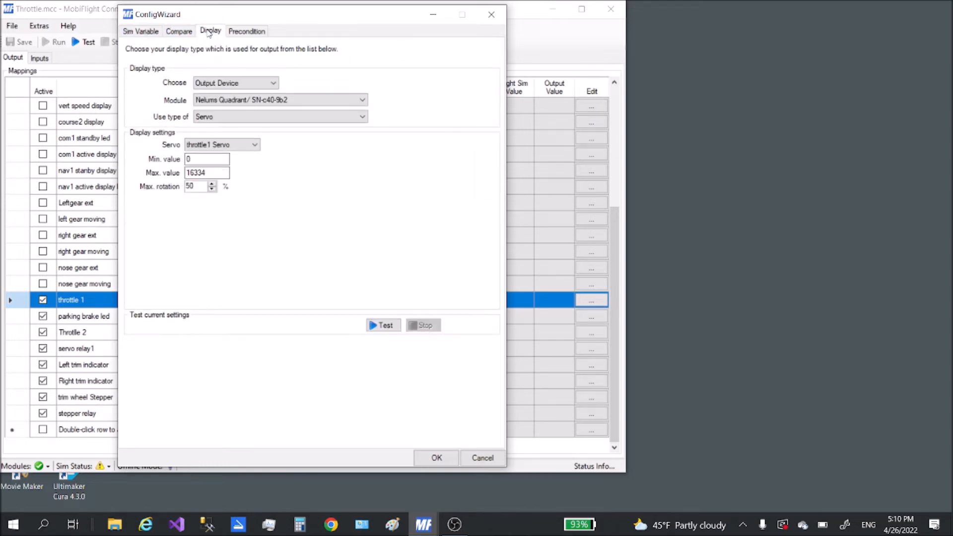
pyautogui.click(147, 36)
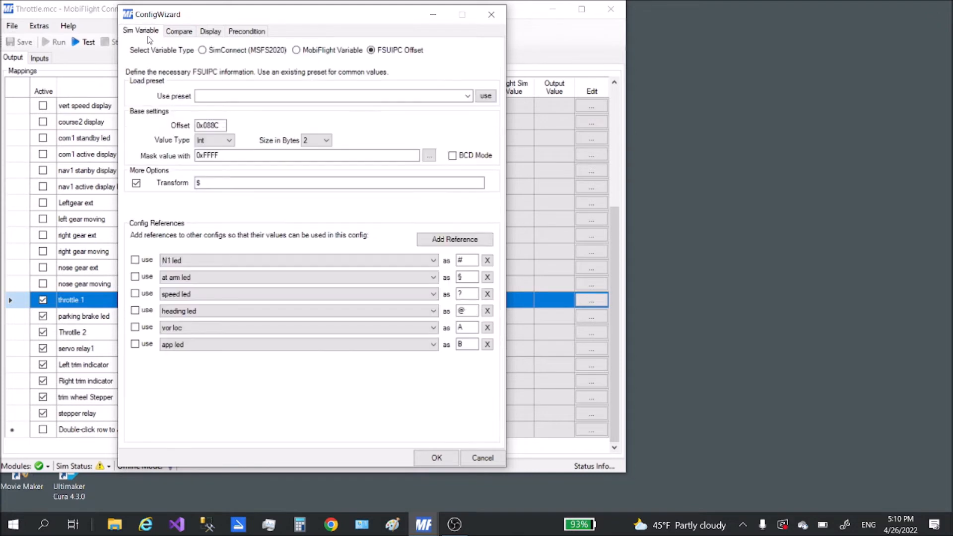
pyautogui.click(188, 32)
pyautogui.click(241, 33)
pyautogui.click(143, 32)
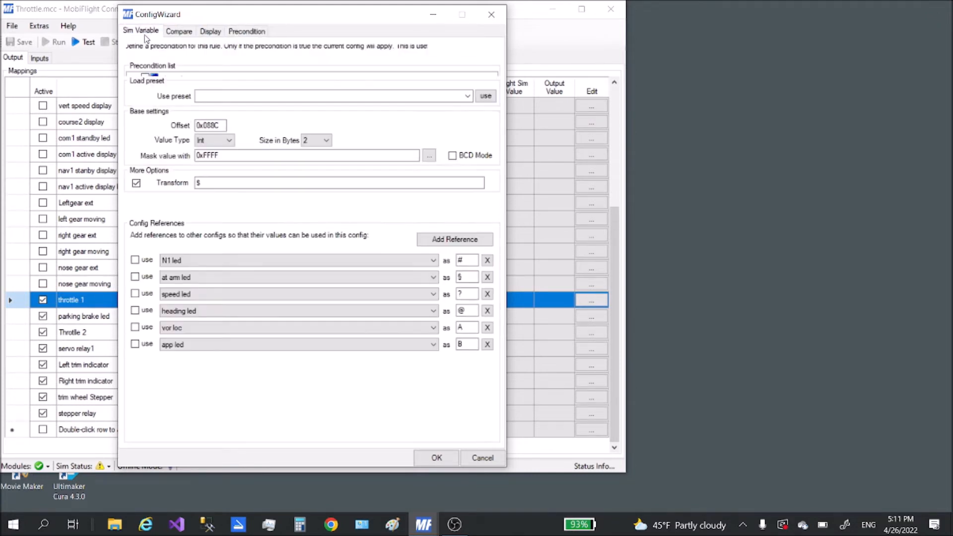
# Examine throttle 1's FSUIPC offset and its servo's minimum, maximum and rotation settings, and close the configuration unchanged.
pyautogui.moveTo(220, 126); pyautogui.dragTo(163, 125)
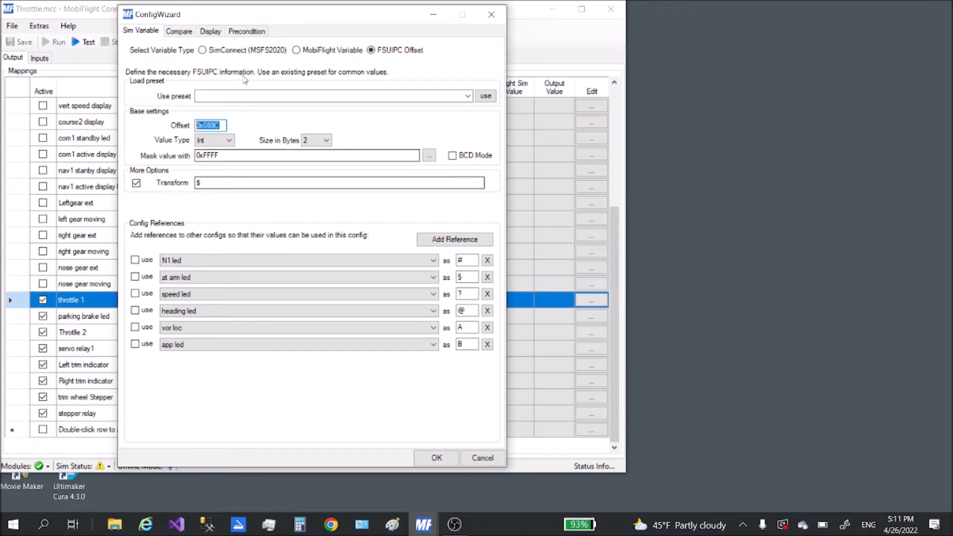
pyautogui.click(218, 33)
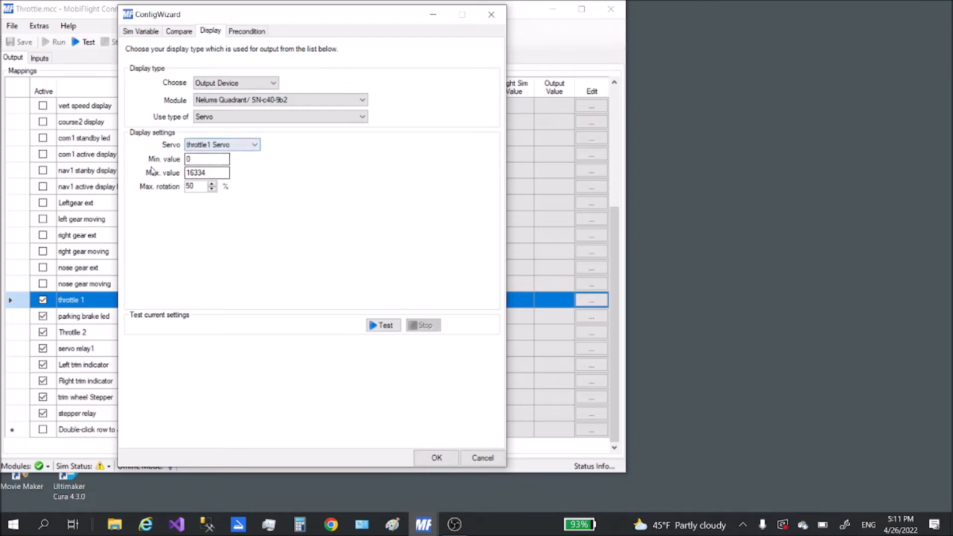
pyautogui.doubleClick(207, 158)
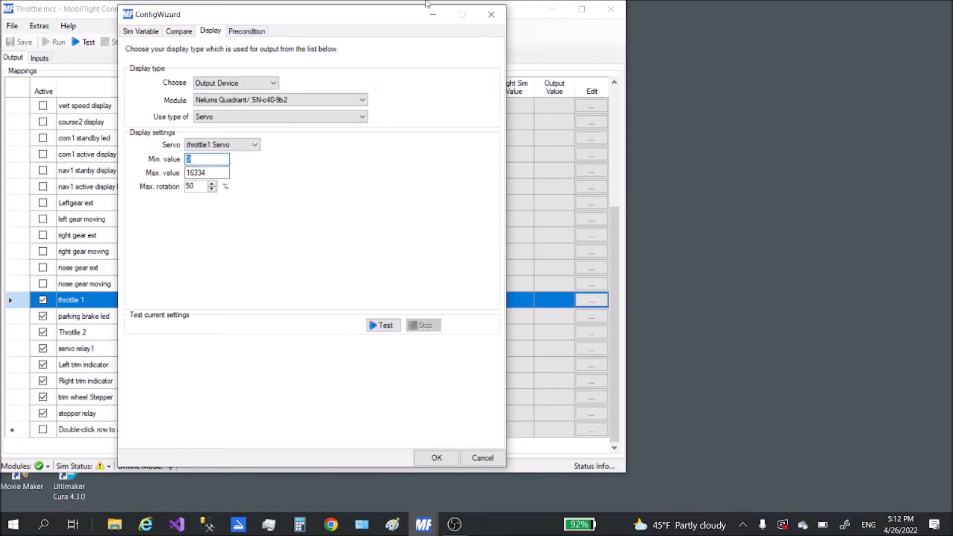
pyautogui.click(490, 14)
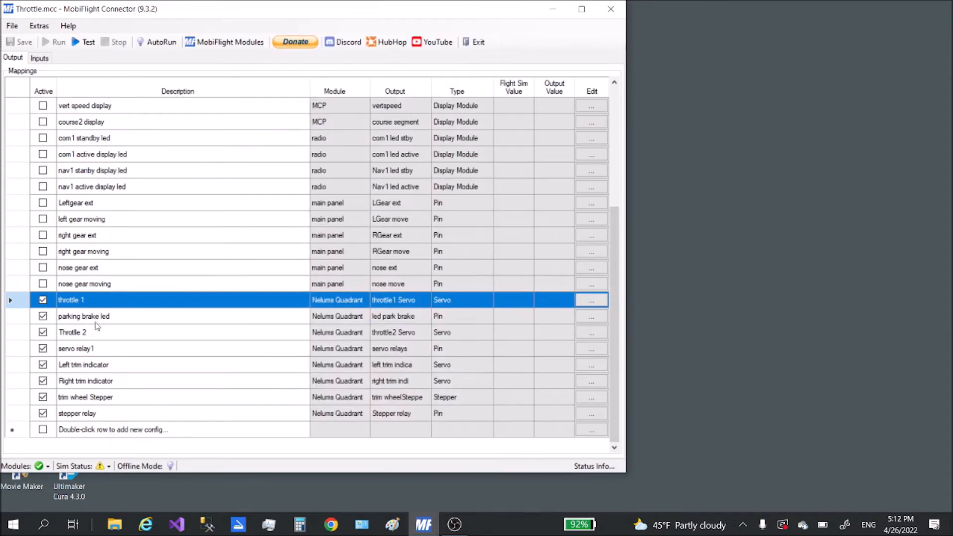
# Review the parking brake led output's display pin, FSUIPC offset, mask and byte size, and close its configuration unchanged.
pyautogui.click(595, 320)
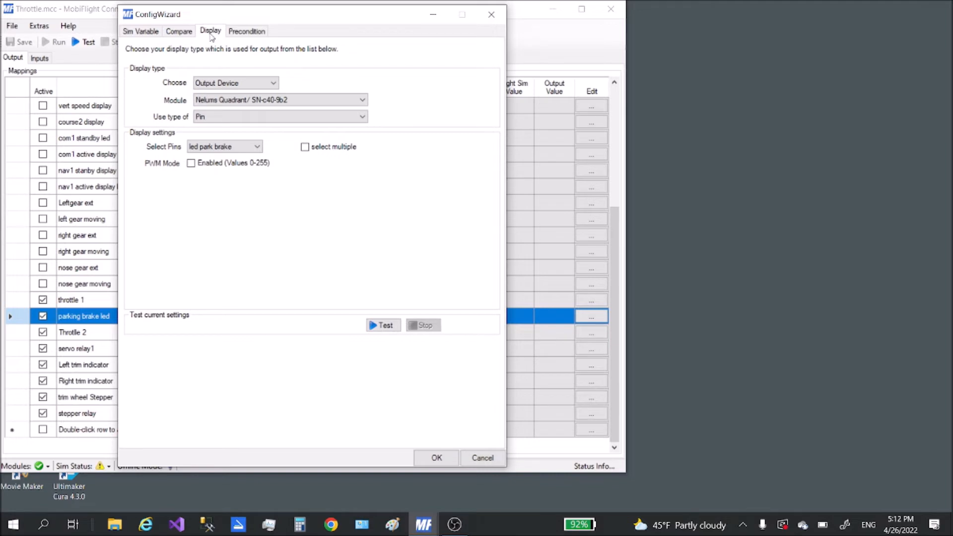
pyautogui.click(138, 37)
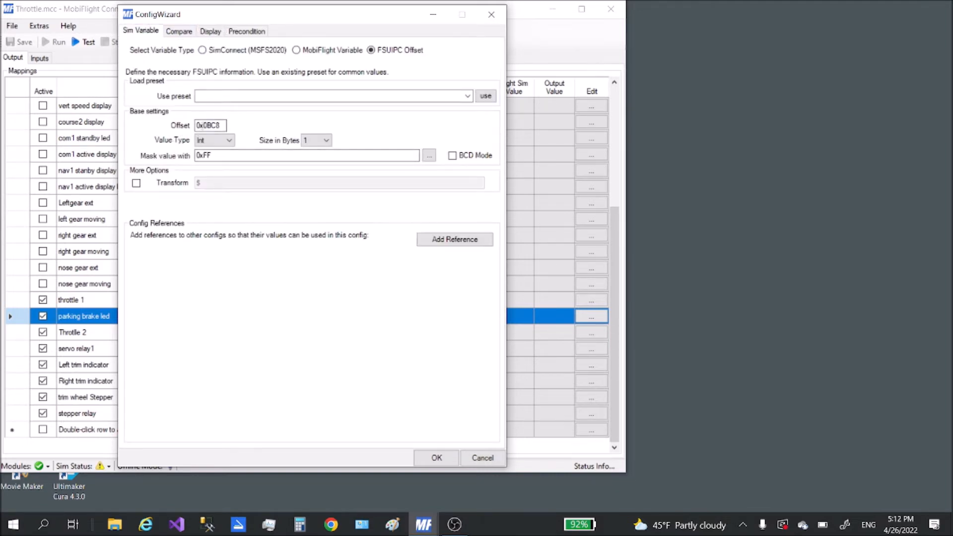
pyautogui.moveTo(225, 124); pyautogui.dragTo(154, 125)
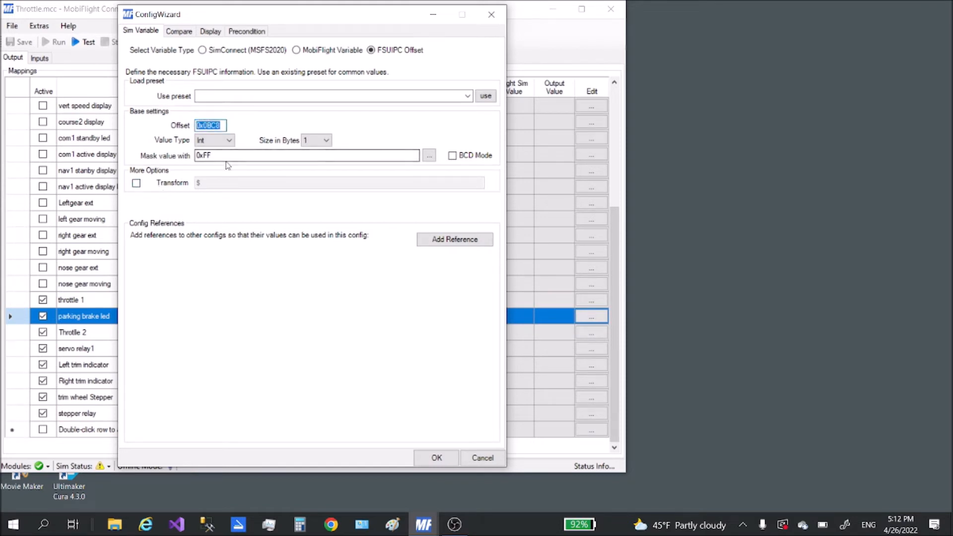
pyautogui.click(298, 155)
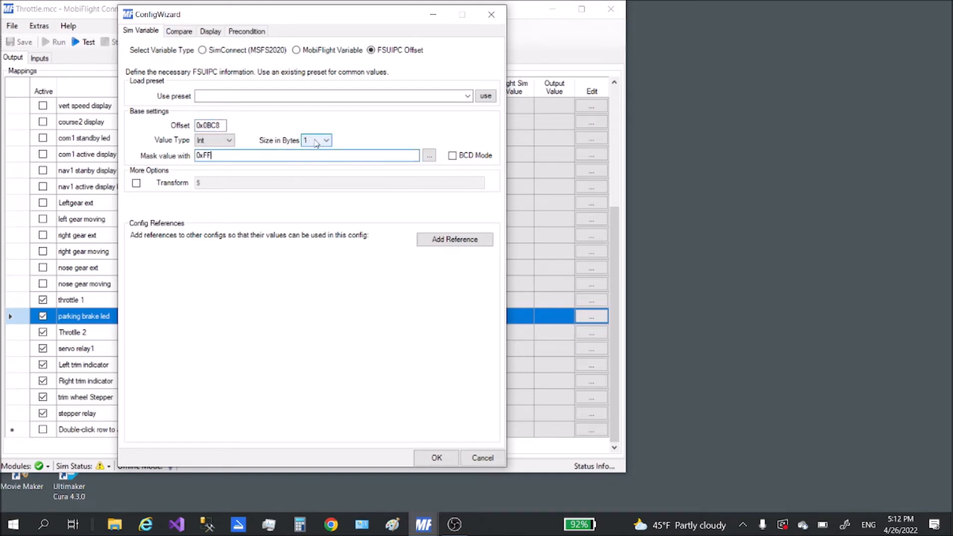
pyautogui.click(490, 14)
# Review Throttle 2's FSUIPC offset and its servo's minimum, maximum and rotation settings, and close its configuration unchanged.
pyautogui.click(100, 331)
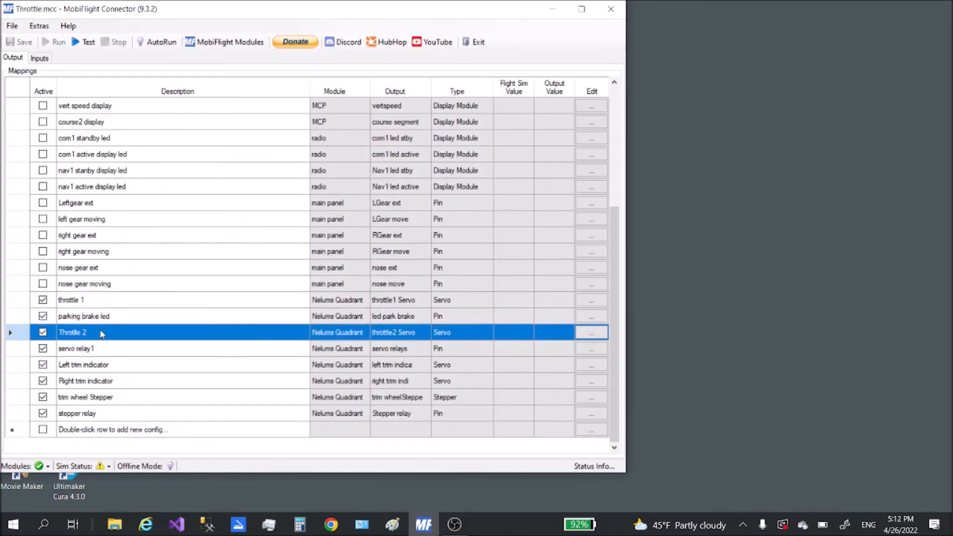
pyautogui.click(590, 332)
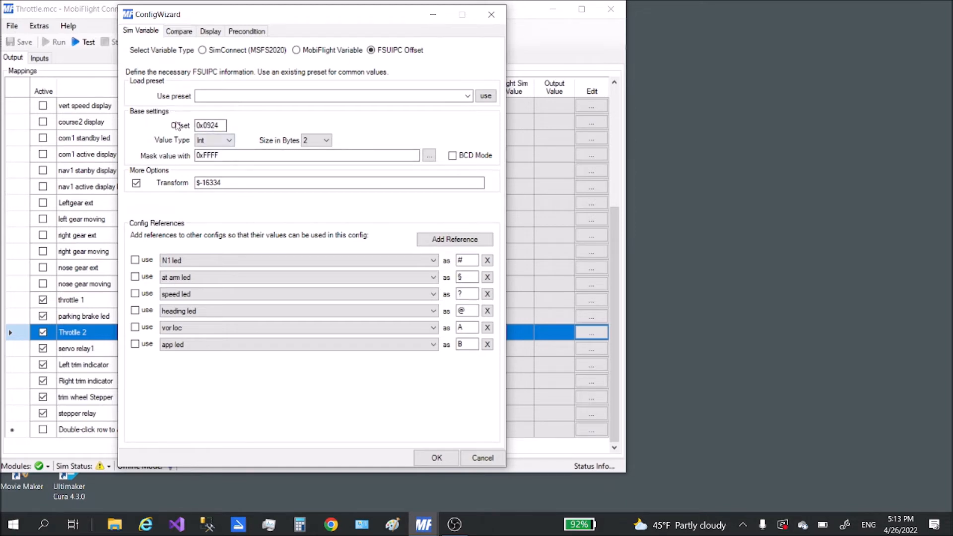
pyautogui.moveTo(221, 126); pyautogui.dragTo(163, 127)
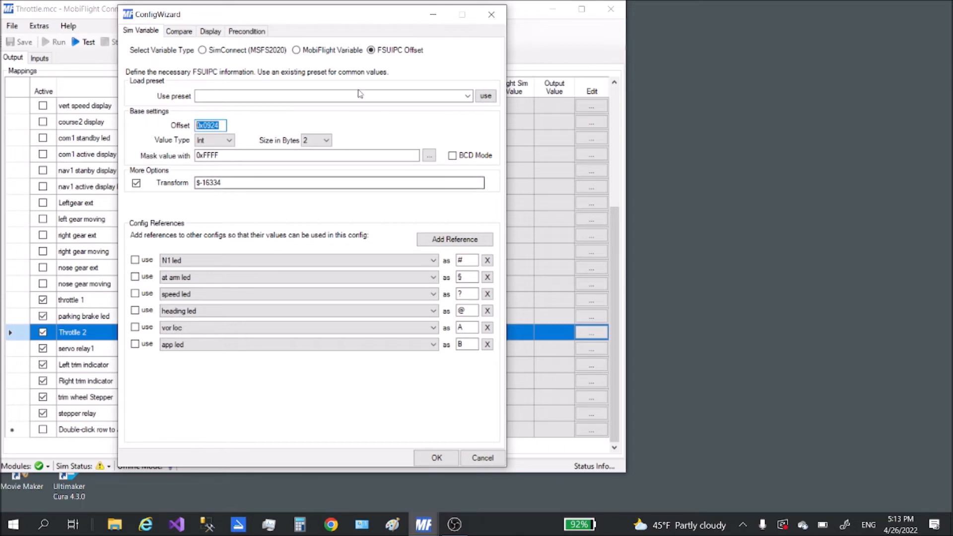
pyautogui.click(210, 33)
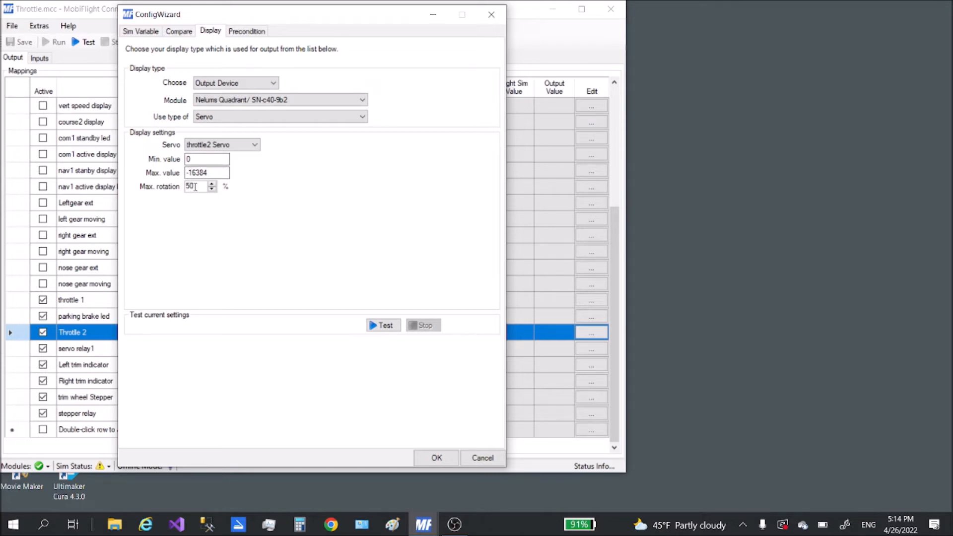
pyautogui.click(491, 14)
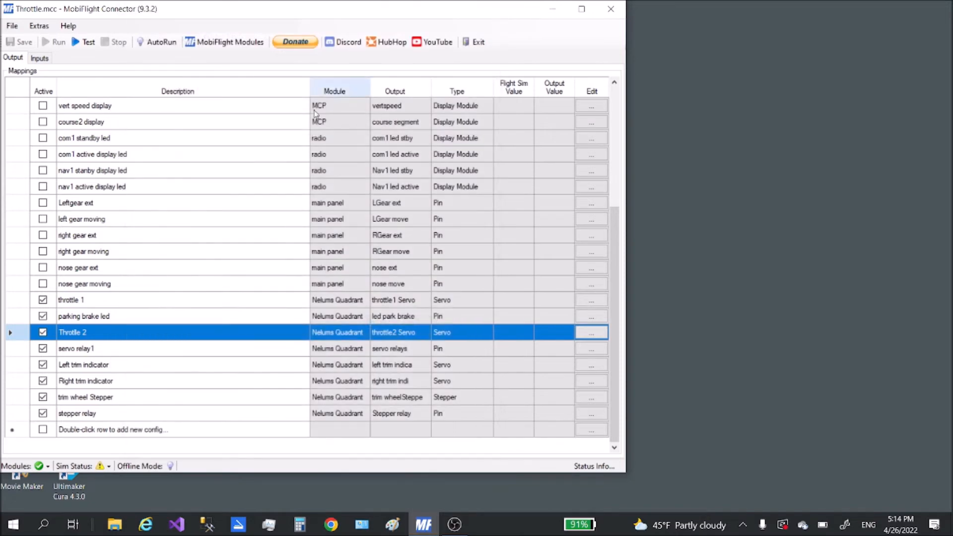
# Examine the servo relay1 output's display pin, preset, FSUIPC offset and value type, and close its configuration unchanged.
pyautogui.click(112, 352)
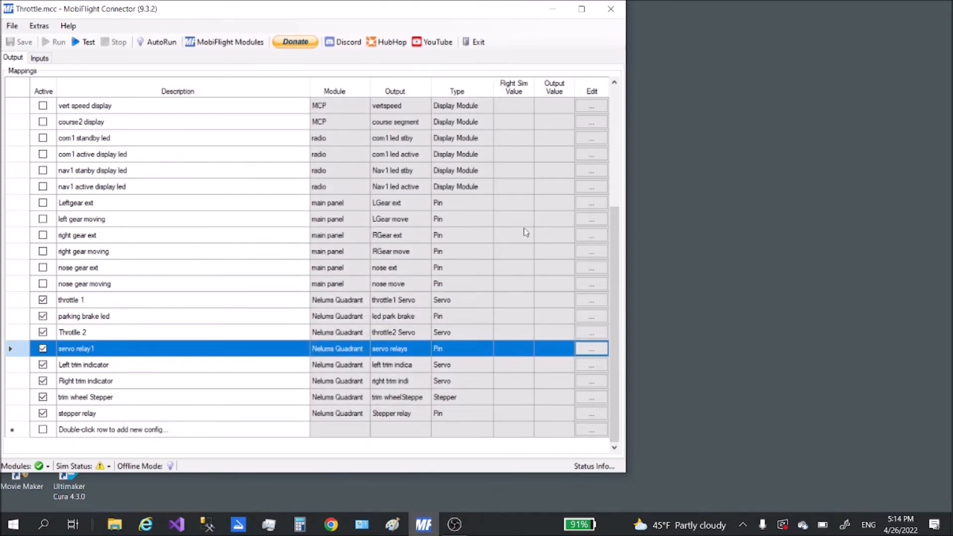
pyautogui.click(585, 348)
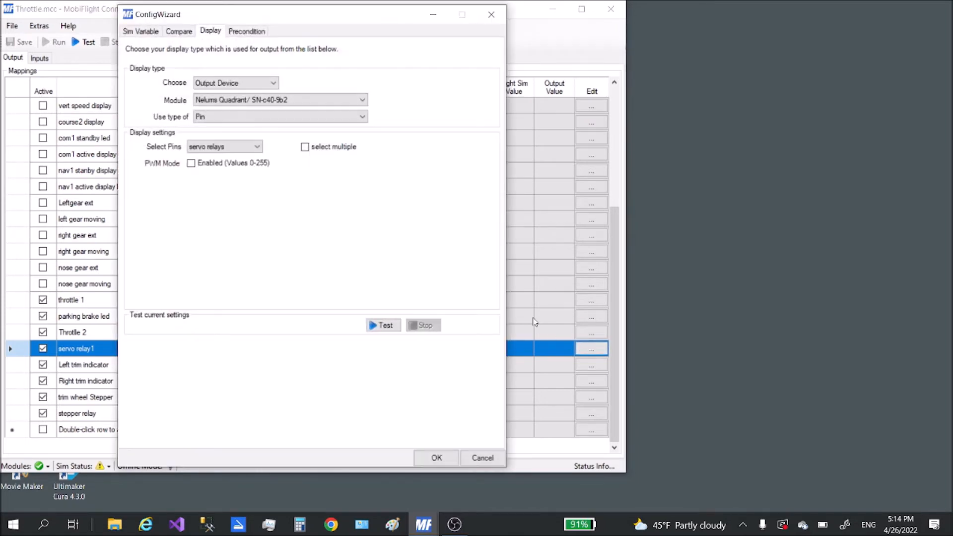
pyautogui.click(128, 35)
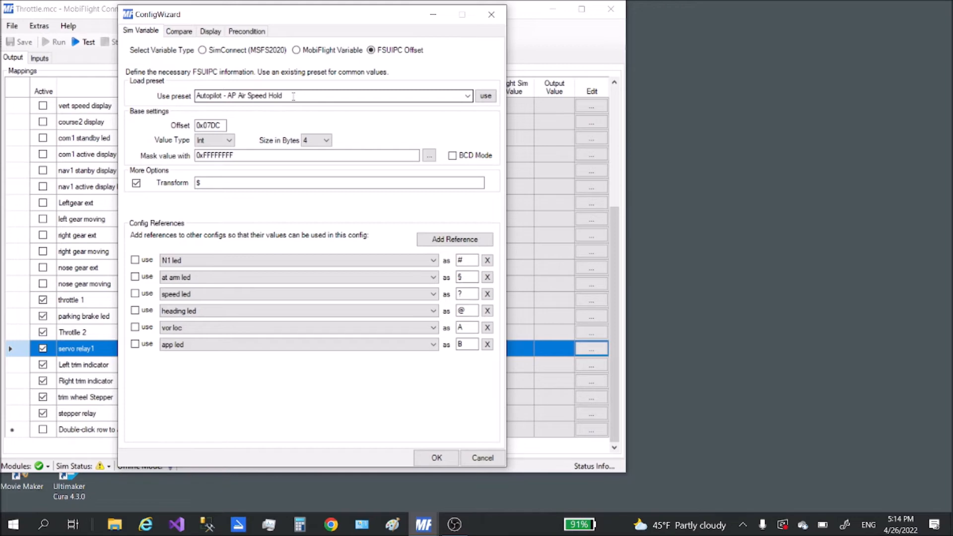
pyautogui.click(219, 122)
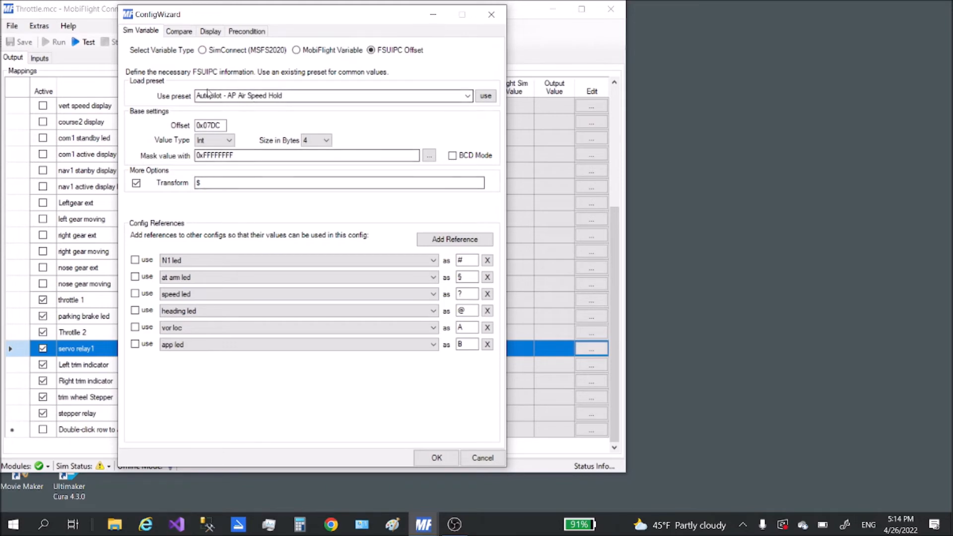
pyautogui.click(209, 127)
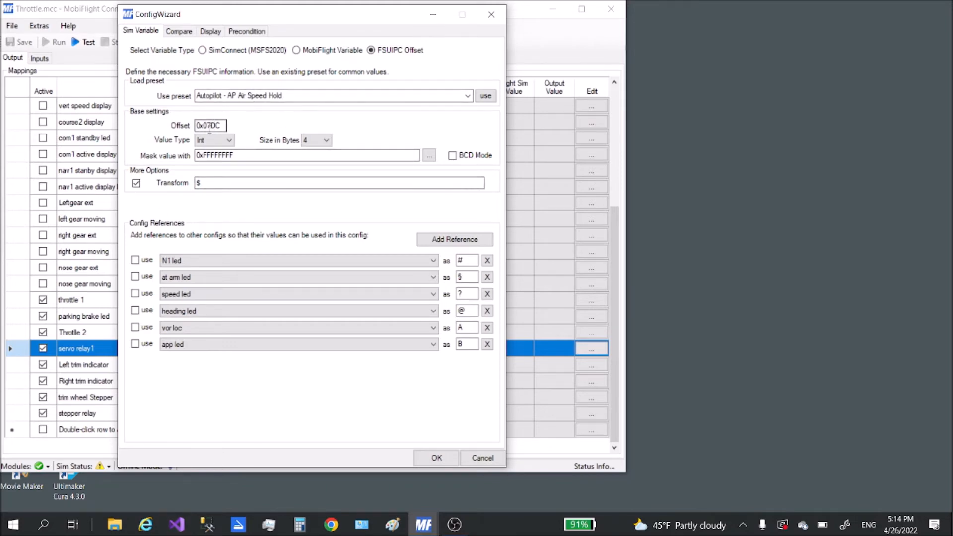
pyautogui.click(206, 139)
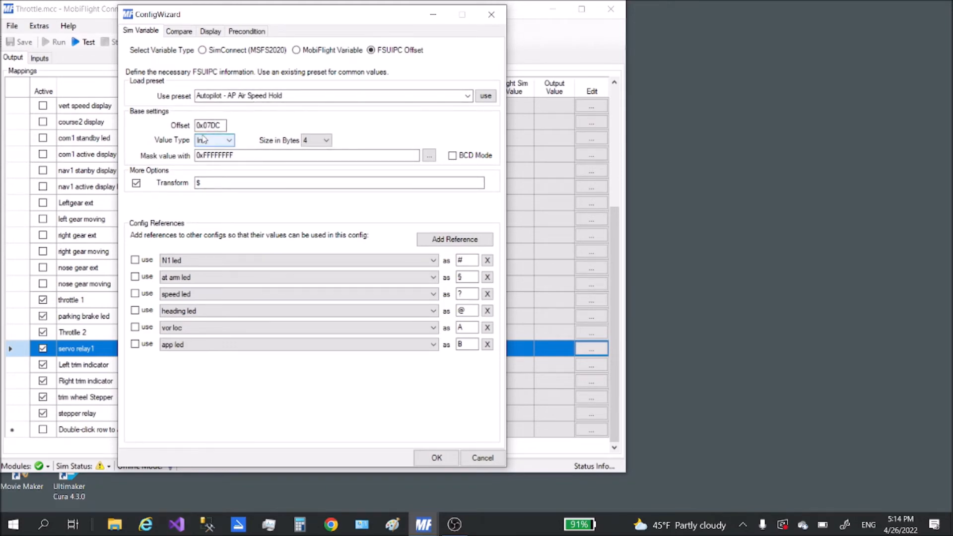
pyautogui.click(779, 216)
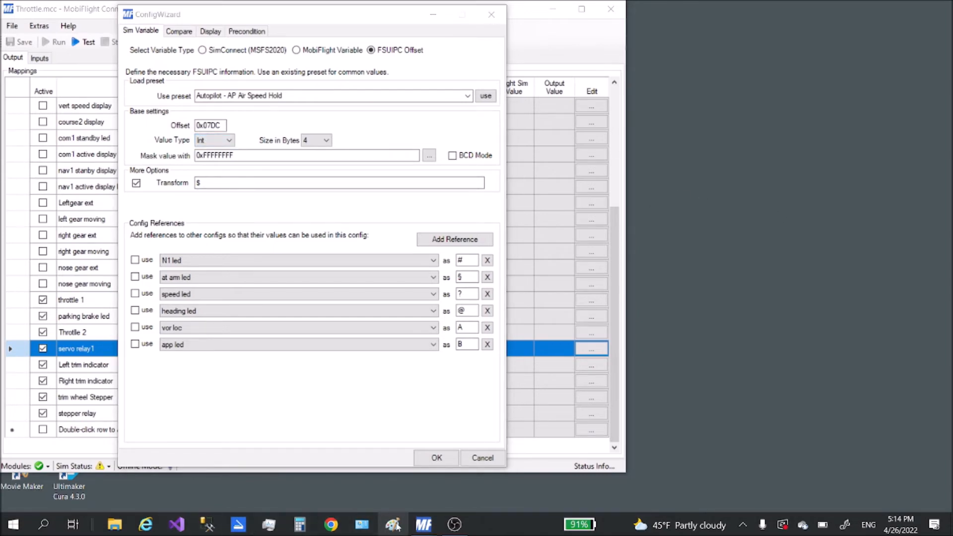
pyautogui.click(427, 16)
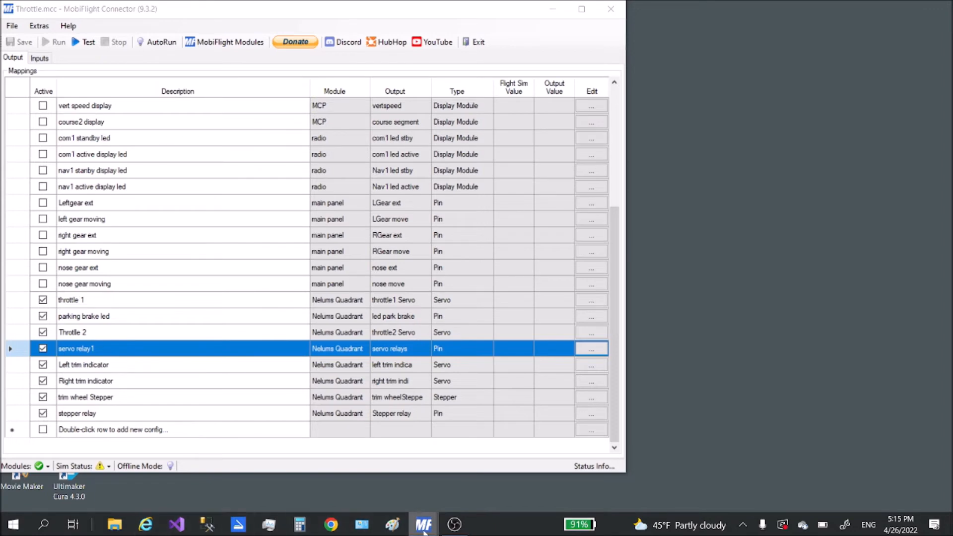
pyautogui.rightClick(424, 526)
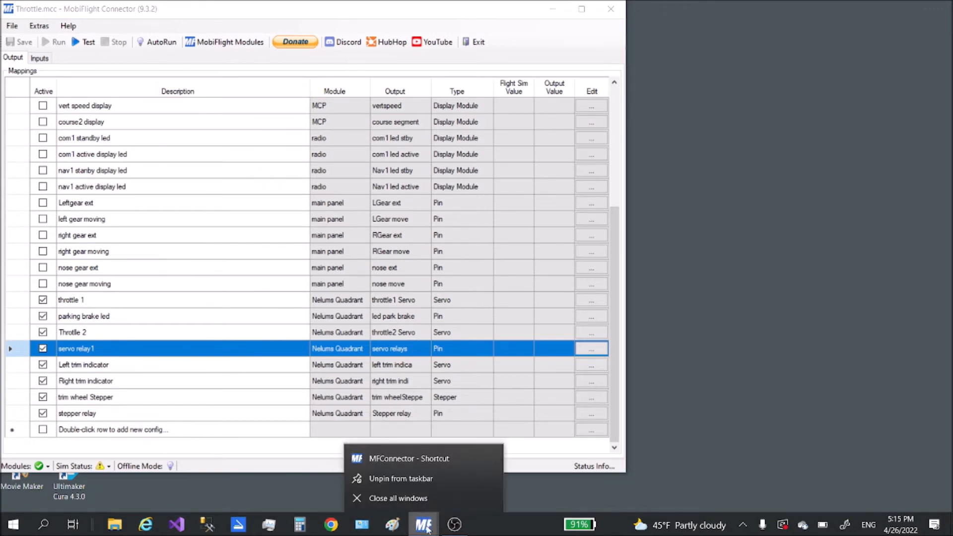
pyautogui.click(424, 526)
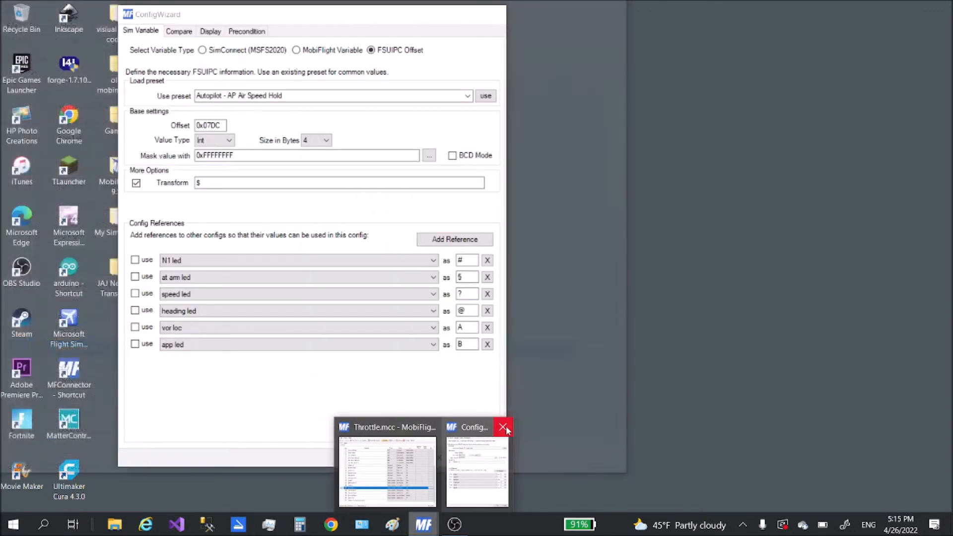
pyautogui.click(504, 426)
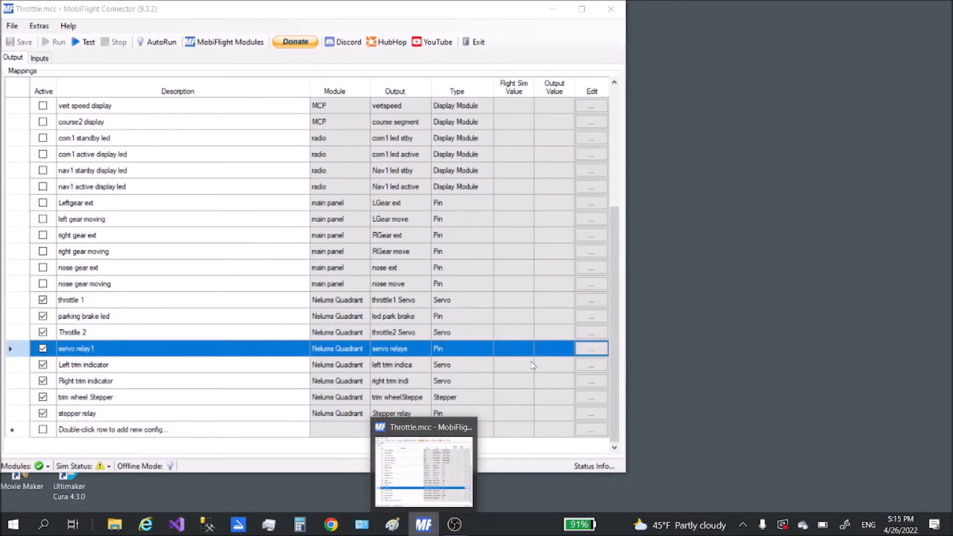
# Launch Microsoft Flight Simulator X and load the saved free flight test.
pyautogui.click(610, 9)
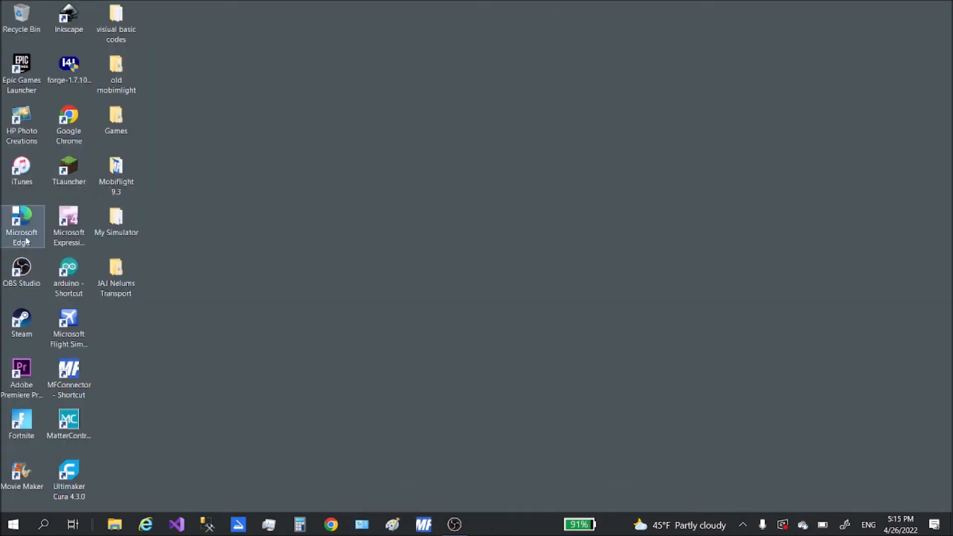
pyautogui.doubleClick(79, 315)
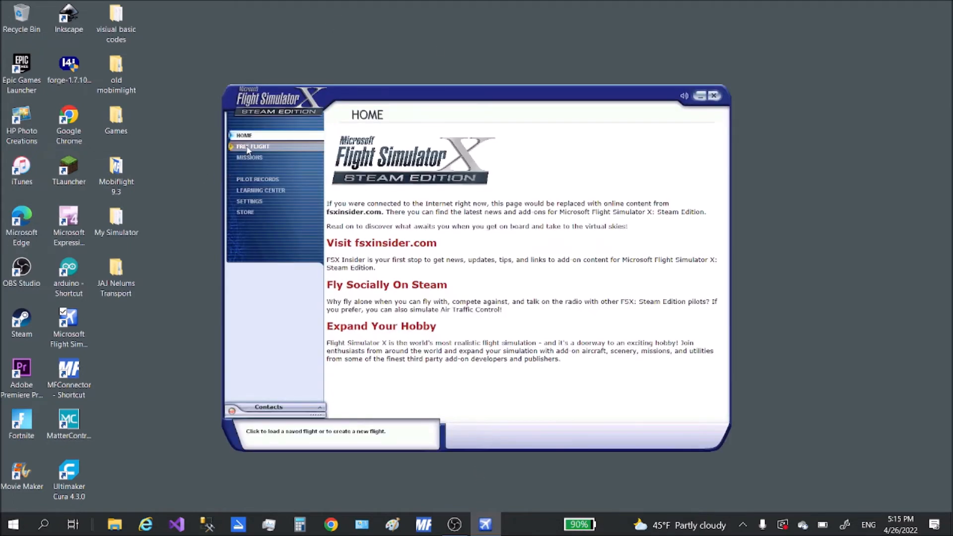
pyautogui.click(247, 148)
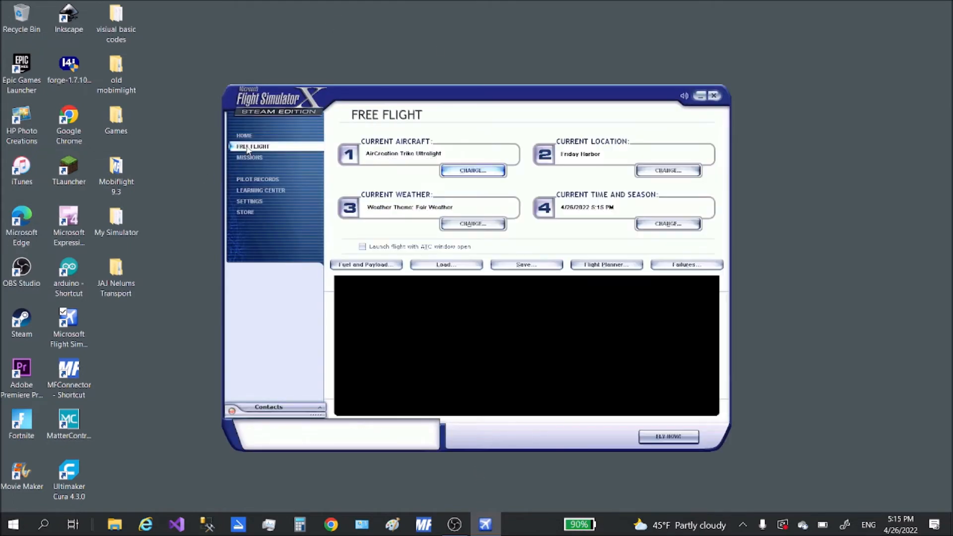
pyautogui.click(449, 263)
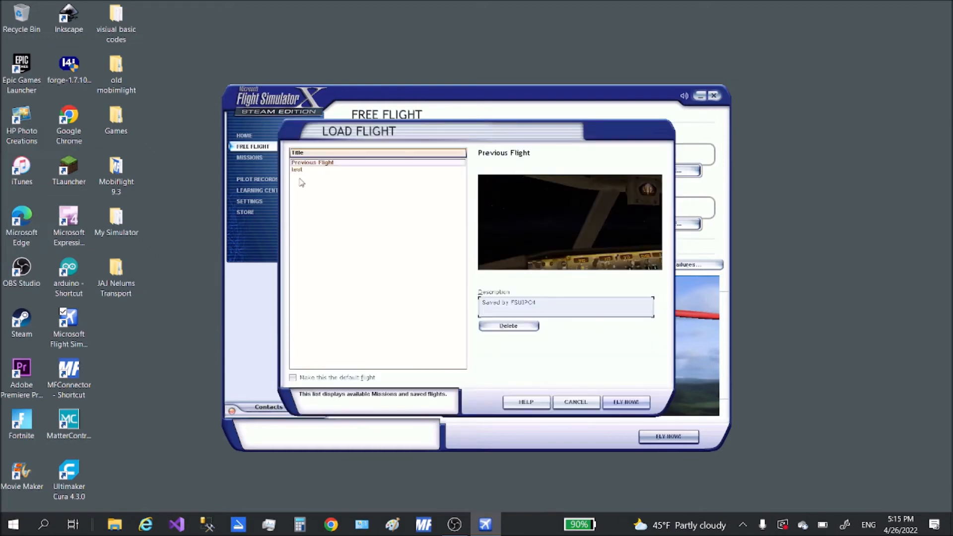
pyautogui.click(300, 170)
pyautogui.doubleClick(299, 170)
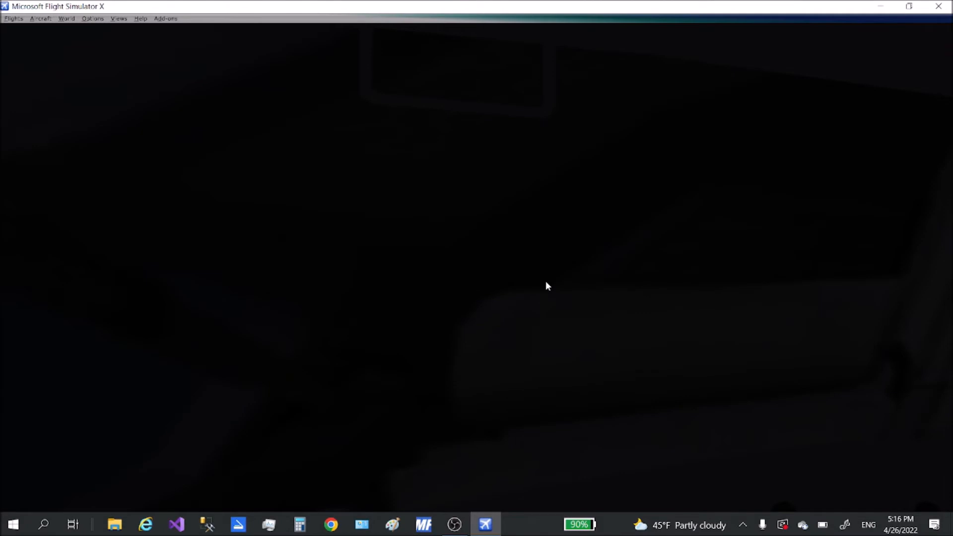
# Arm the autothrottle on the cockpit's autopilot panel and engage its SPEED mode.
pyautogui.press('shift+KP_Down')
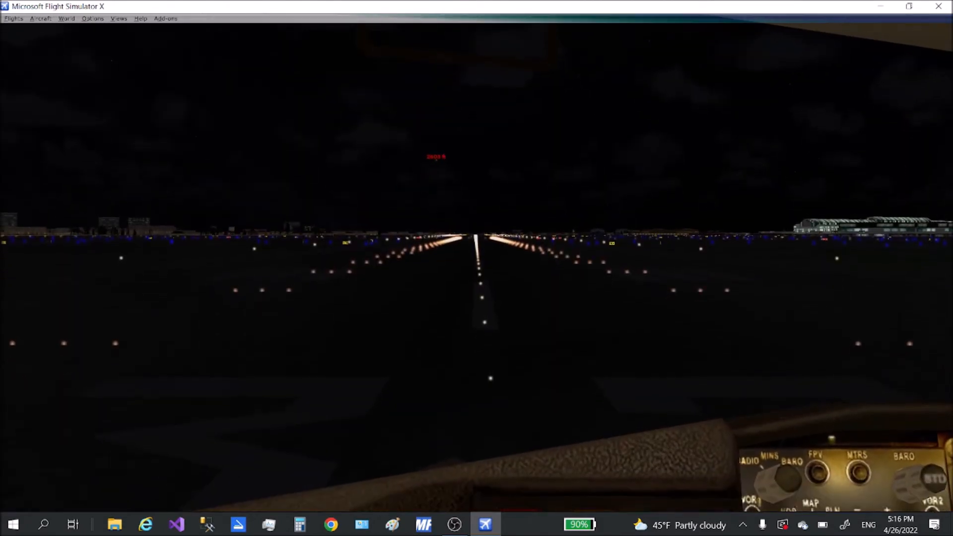
pyautogui.press('shift+KP_Up')
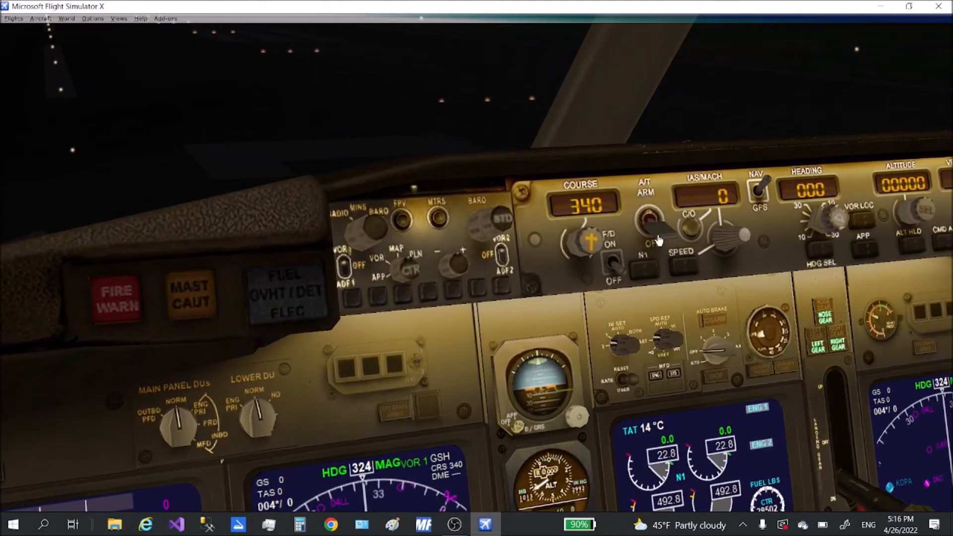
pyautogui.click(657, 233)
pyautogui.click(685, 266)
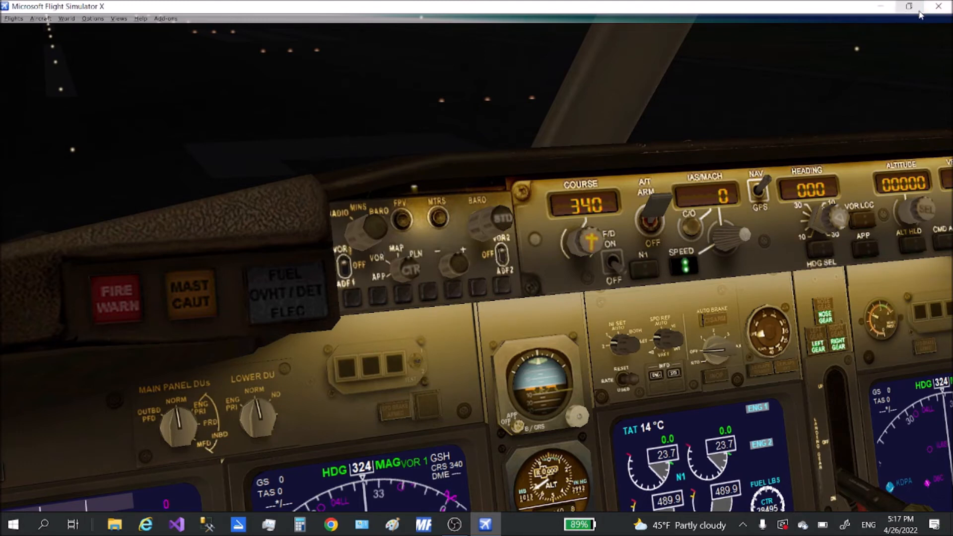
# Switch back to MobiFlight Connector and look over the servo relay1 output in the mappings.
pyautogui.click(881, 6)
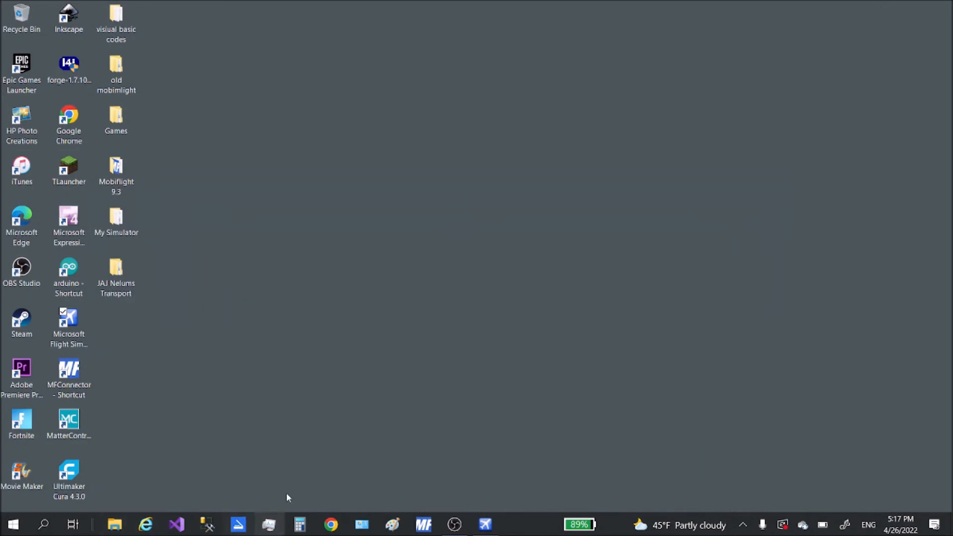
pyautogui.click(429, 524)
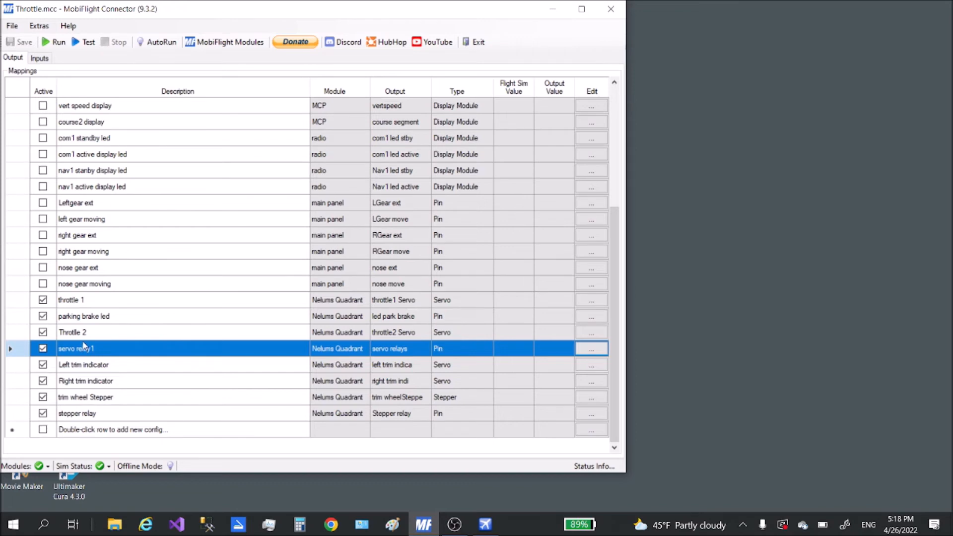
pyautogui.click(691, 282)
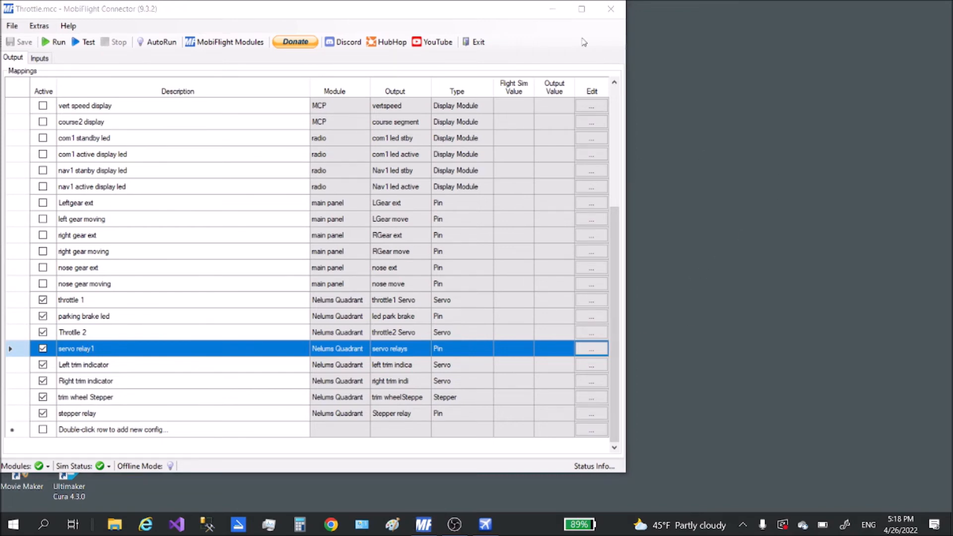
# Switch to File Explorer and open the bitmap wiring diagram from My Simulator's Throttle Quadrant image parts folder.
pyautogui.click(553, 9)
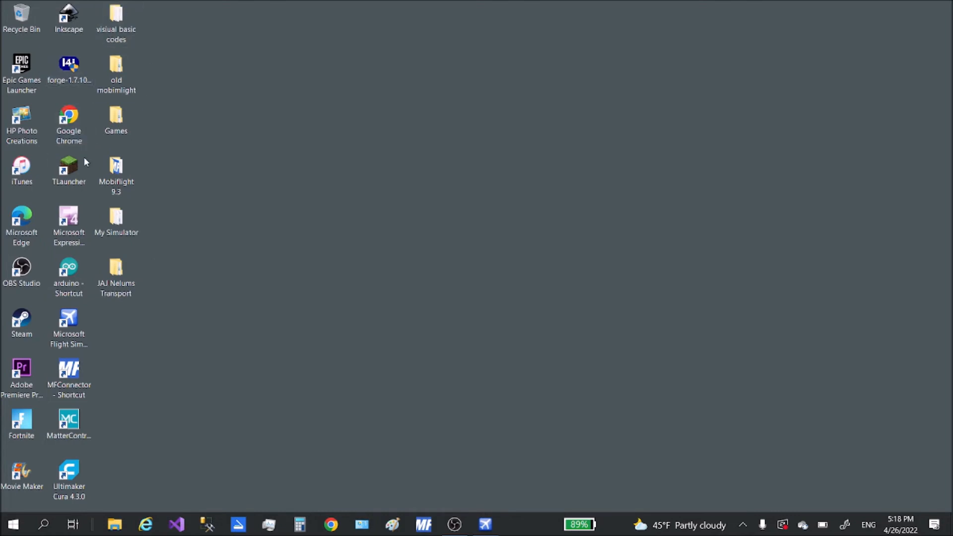
pyautogui.doubleClick(119, 228)
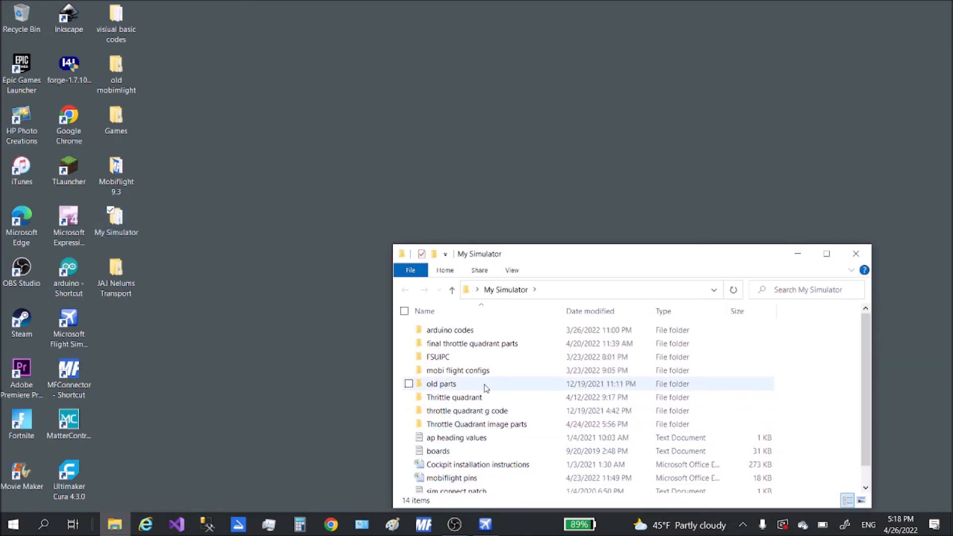
pyautogui.scroll(-1, 476, 414)
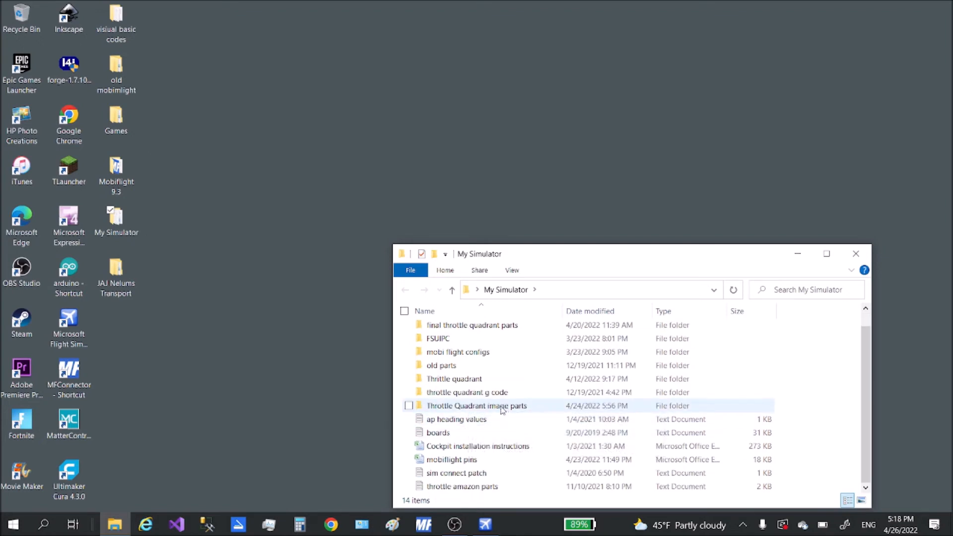
pyautogui.doubleClick(445, 406)
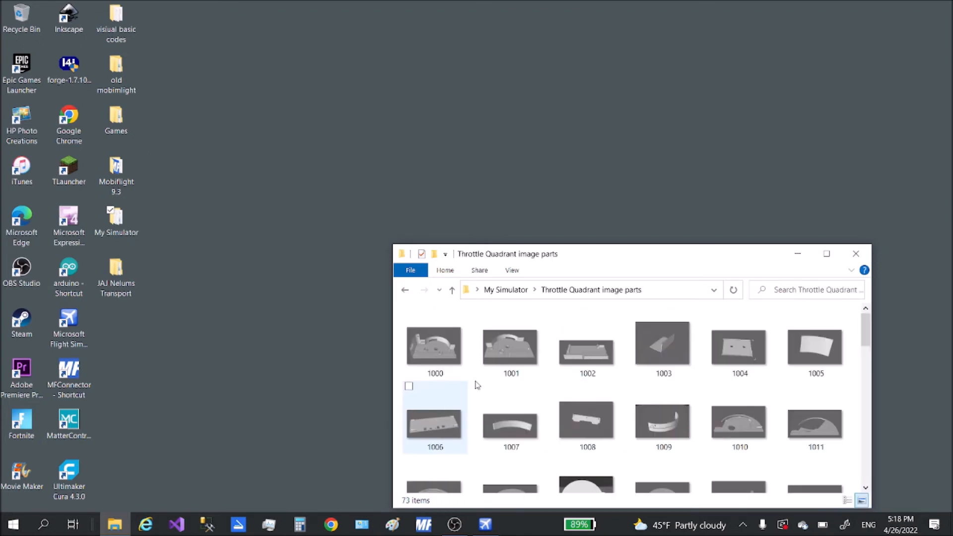
pyautogui.scroll(-8, 525, 380)
pyautogui.scroll(-5, 526, 380)
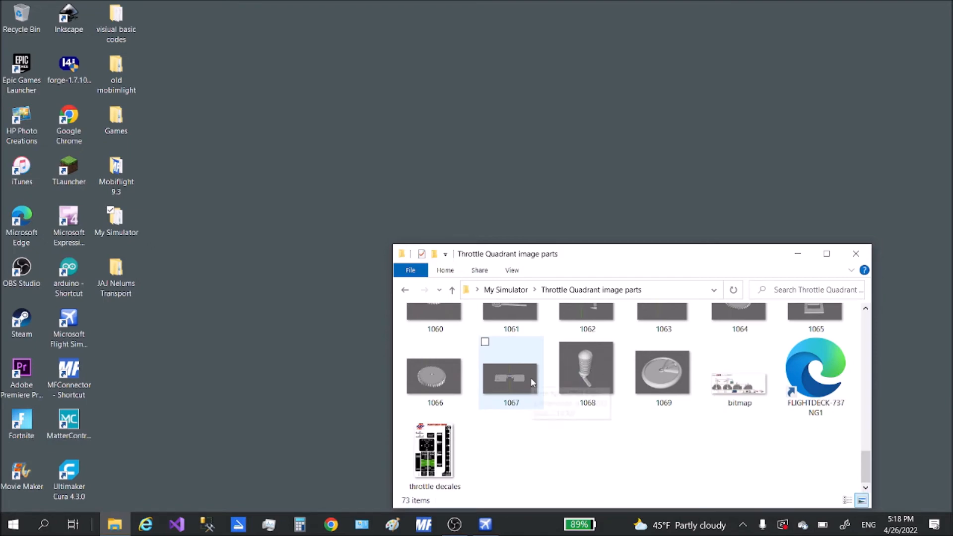
pyautogui.click(740, 382)
pyautogui.doubleClick(739, 381)
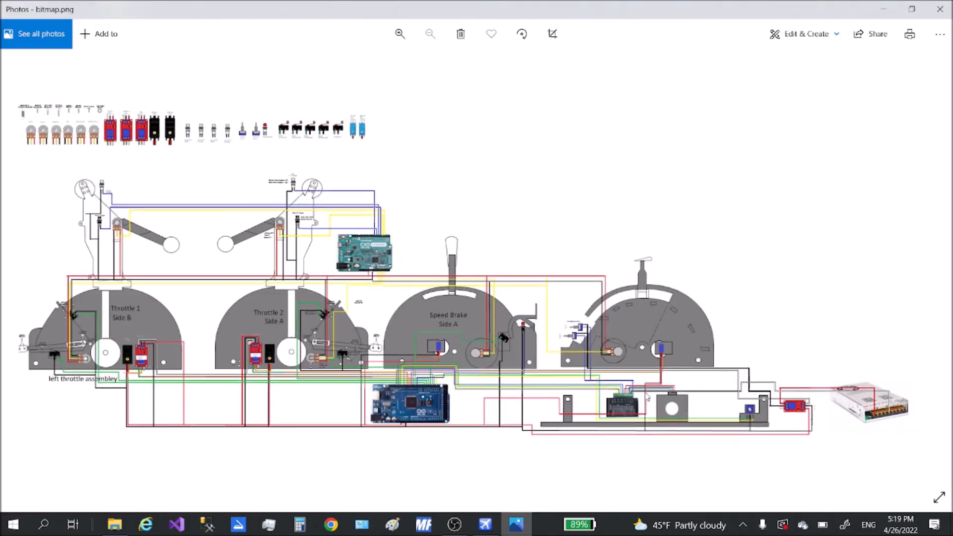
# Examine the wiring of the throttle 1 and throttle 2 relays and servos in the diagram.
pyautogui.scroll(3, 489, 319)
pyautogui.moveTo(144, 415); pyautogui.dragTo(511, 387)
pyautogui.scroll(2, 291, 342)
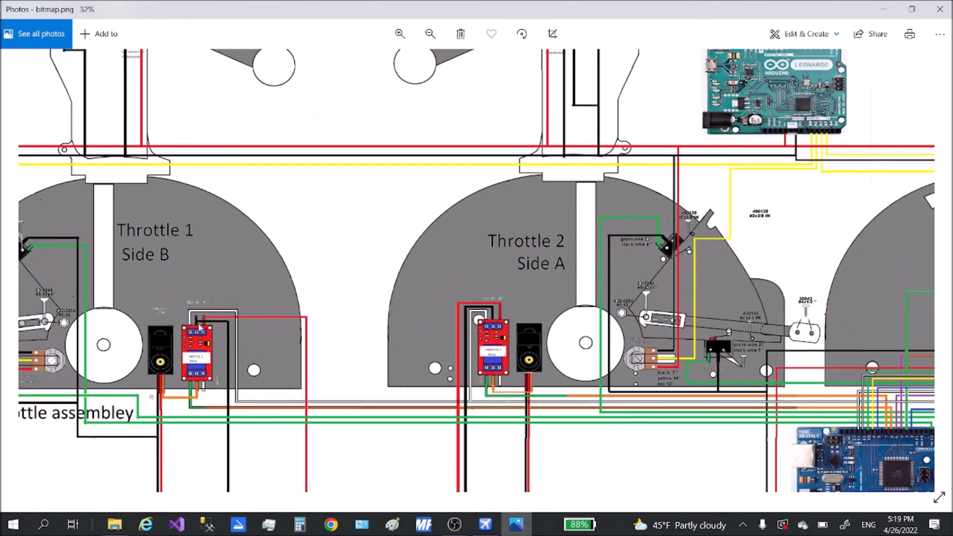
pyautogui.scroll(1, 261, 378)
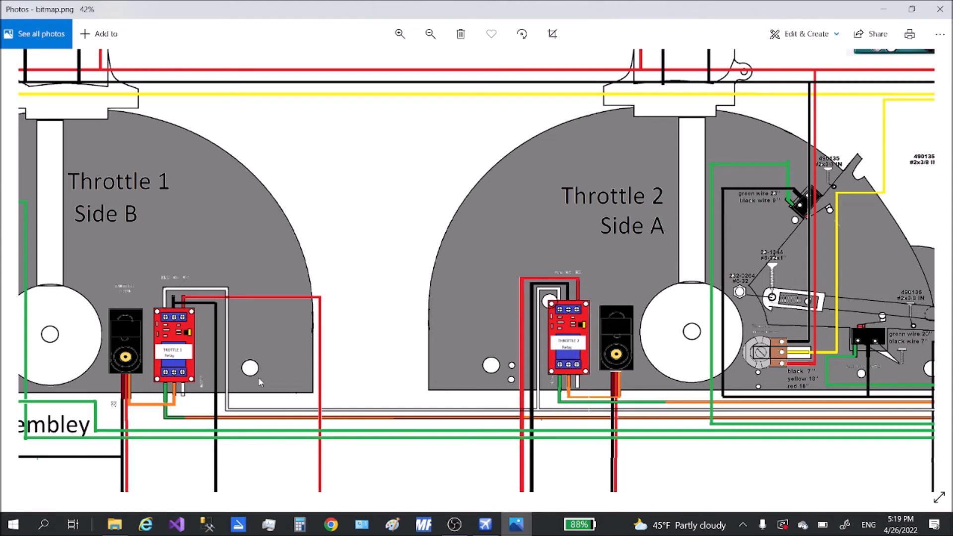
# Trace the throttle relay and servo wires in the diagram to the pins of the Arduino Mega board.
pyautogui.scroll(2, 233, 304)
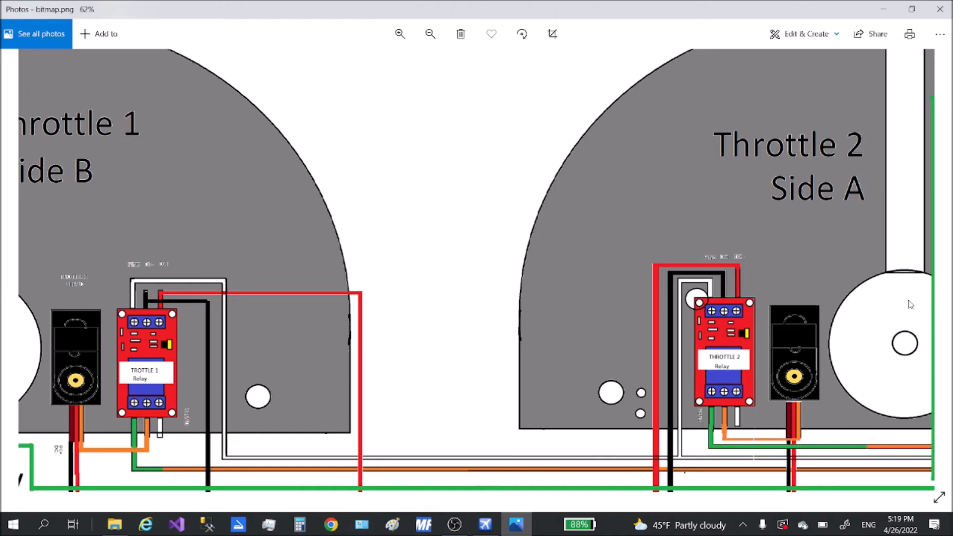
pyautogui.scroll(-6, 897, 320)
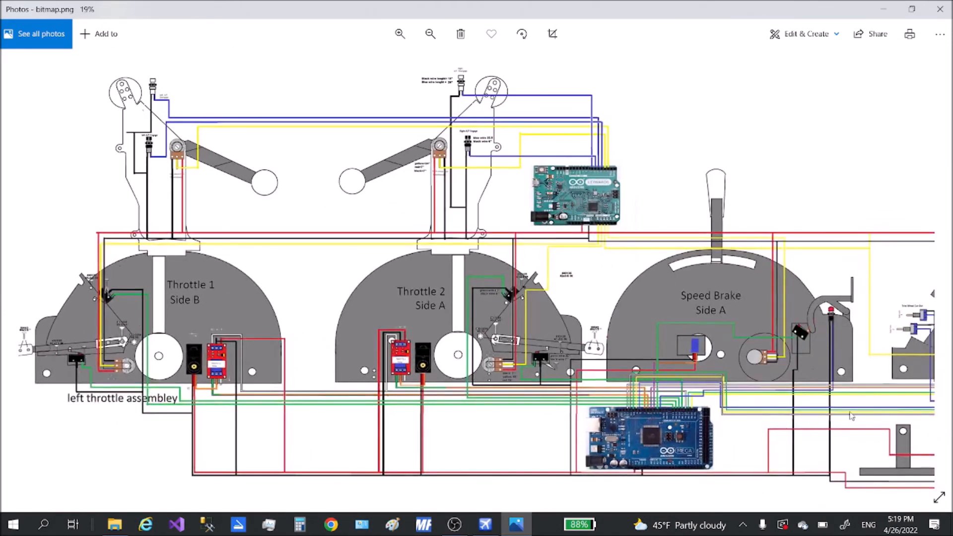
pyautogui.scroll(3, 659, 407)
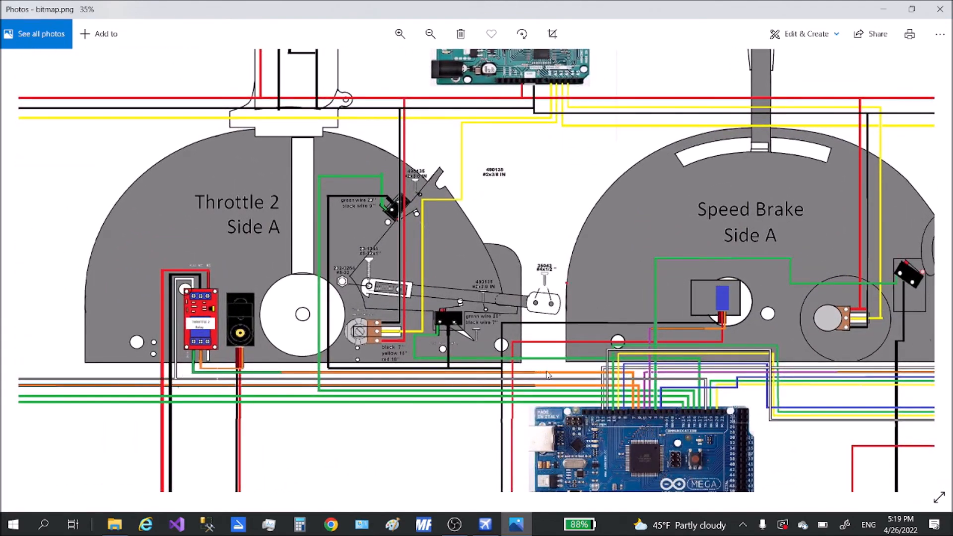
pyautogui.scroll(2, 719, 419)
pyautogui.scroll(3, 724, 411)
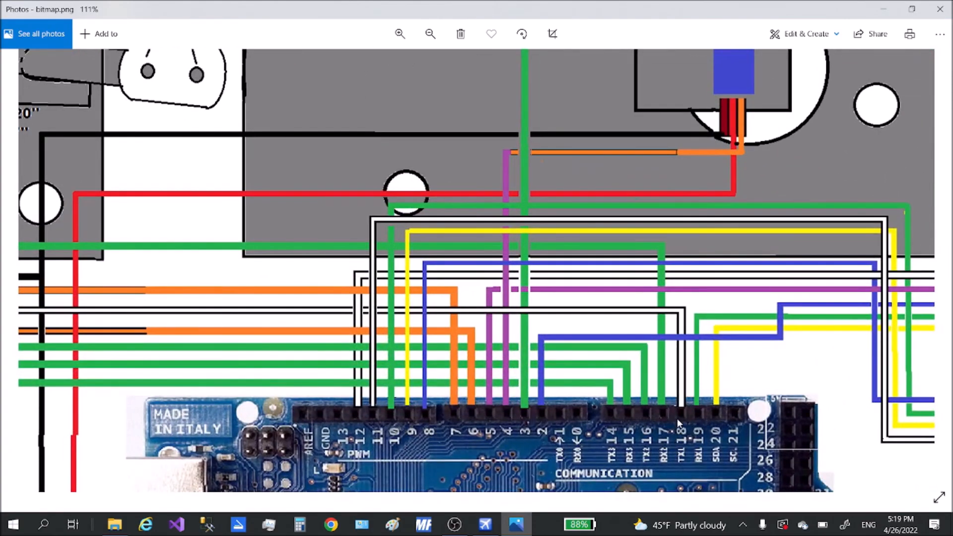
pyautogui.scroll(-5, 679, 423)
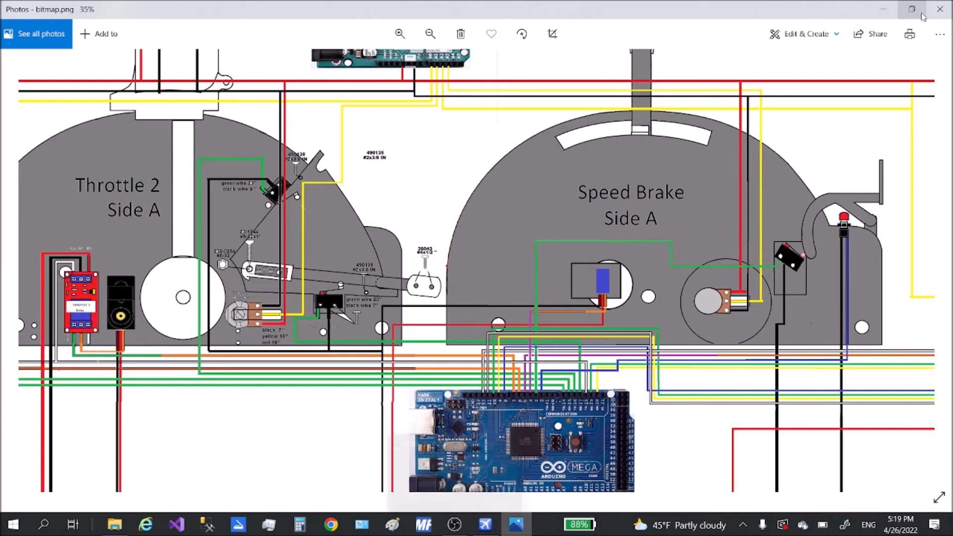
# Put away the wiring diagram, close its folder window and switch back to the output mappings in MobiFlight Connector.
pyautogui.click(890, 17)
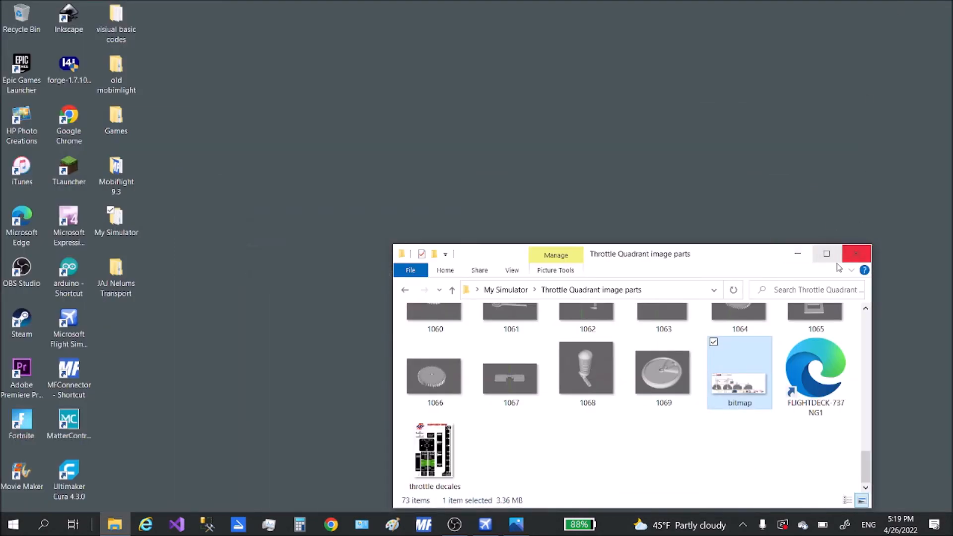
pyautogui.click(855, 254)
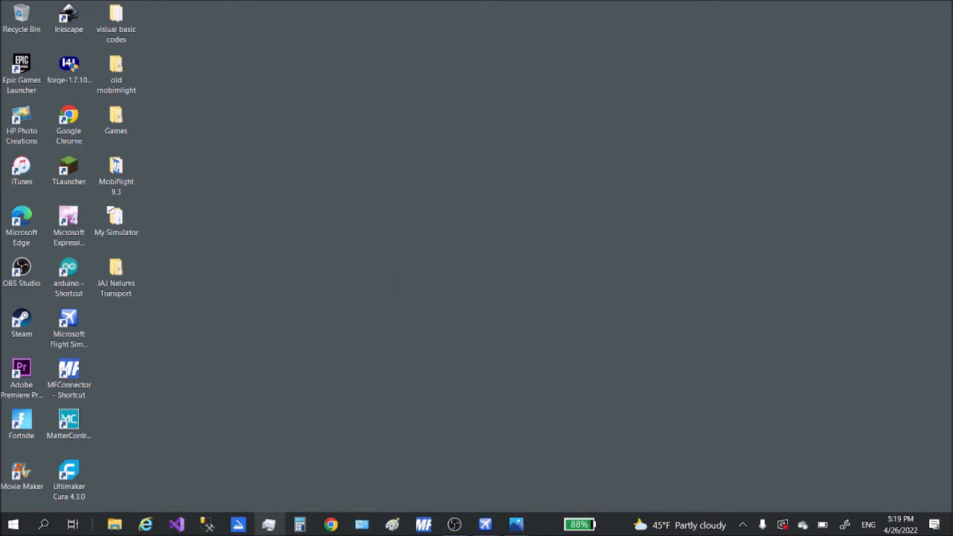
pyautogui.click(424, 524)
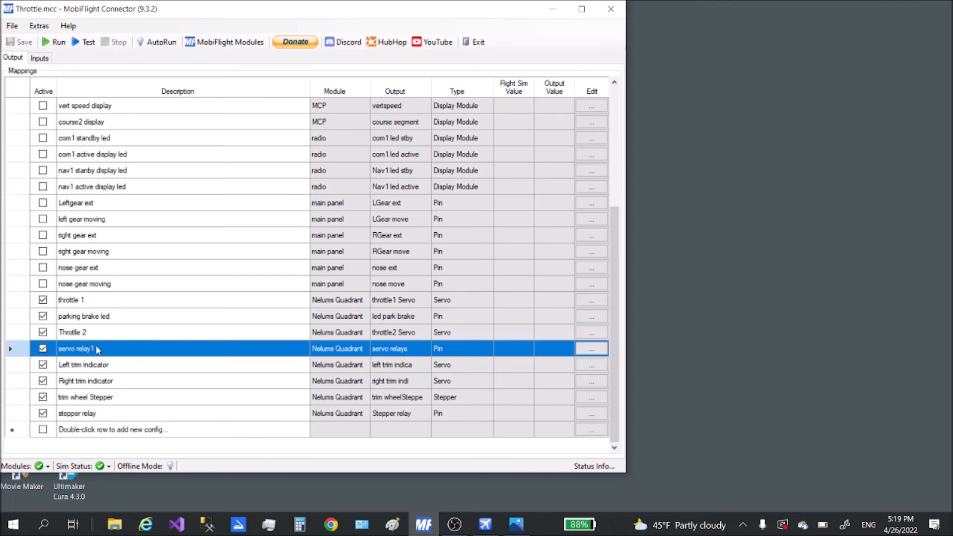
pyautogui.scroll(3, 88, 367)
pyautogui.scroll(-3, 83, 382)
# Open the Left trim indicator output's configuration and review its FSUIPC offset and transform formula.
pyautogui.click(88, 366)
pyautogui.click(590, 368)
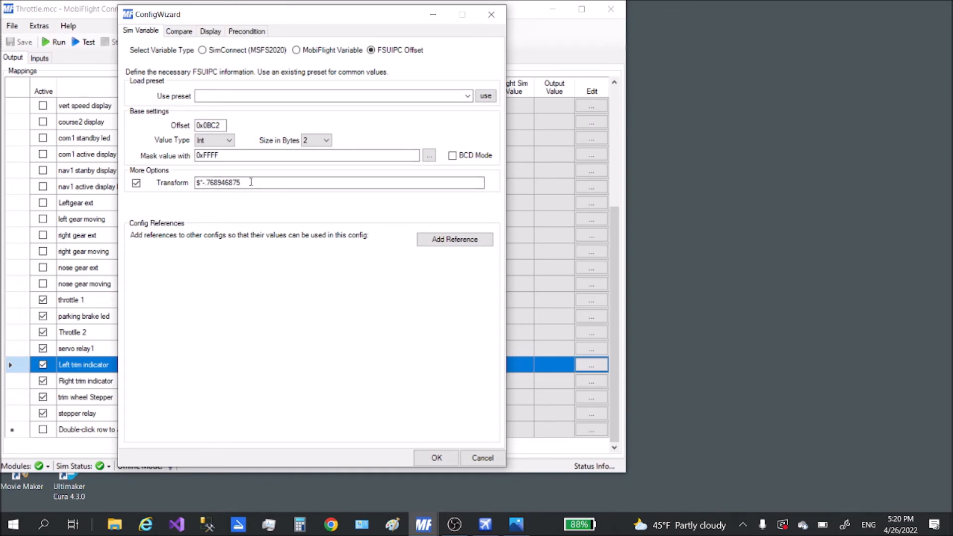
pyautogui.doubleClick(222, 125)
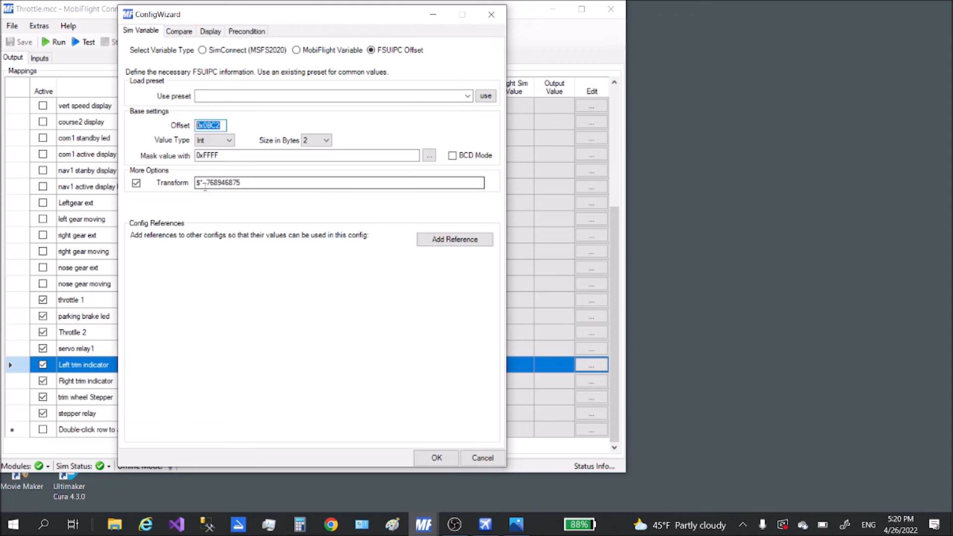
pyautogui.moveTo(242, 183); pyautogui.dragTo(143, 211)
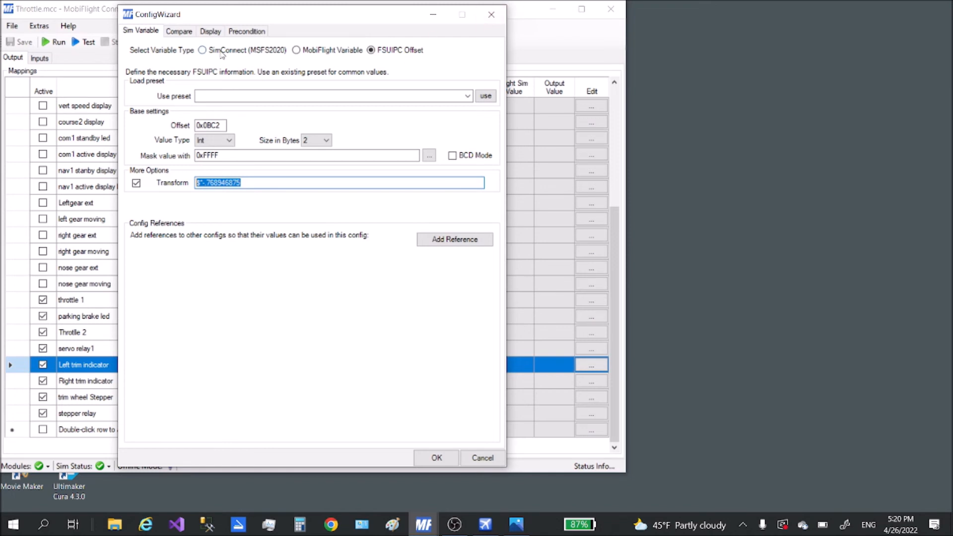
# Review the left trim servo's minimum, maximum and rotation settings, and close the configuration without changes.
pyautogui.click(211, 31)
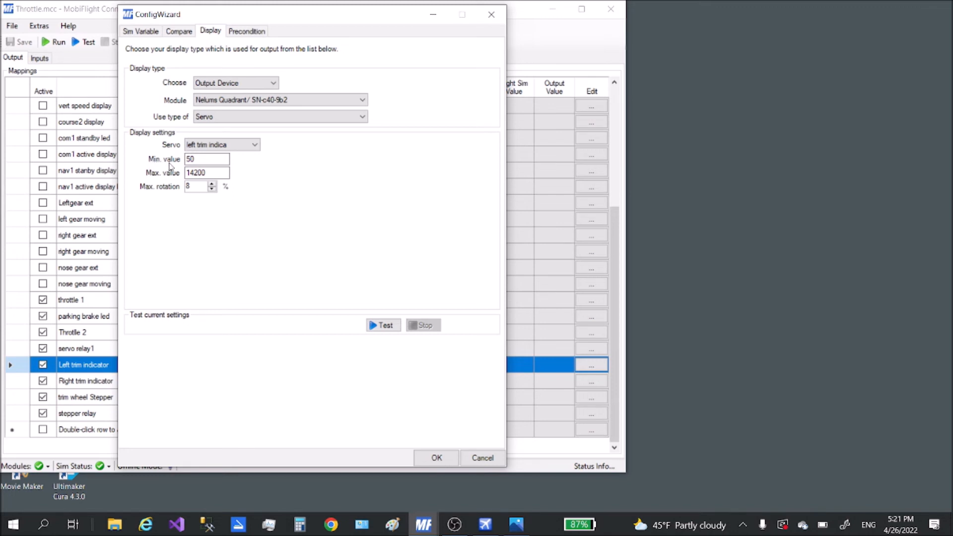
pyautogui.click(196, 160)
pyautogui.click(188, 173)
pyautogui.click(498, 20)
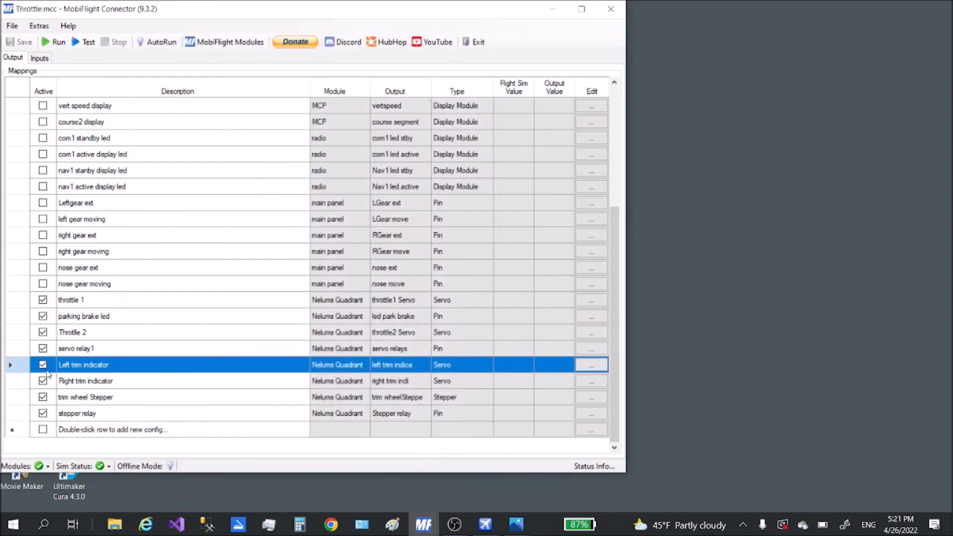
# Open the Right trim indicator output's configuration, review its servo minimum and maximum values, and close it without changes.
pyautogui.click(98, 383)
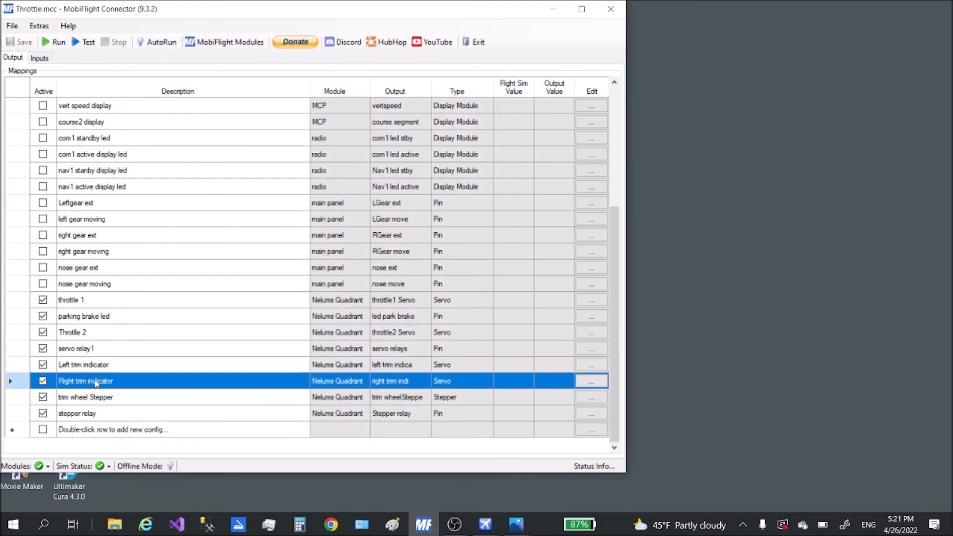
pyautogui.click(597, 385)
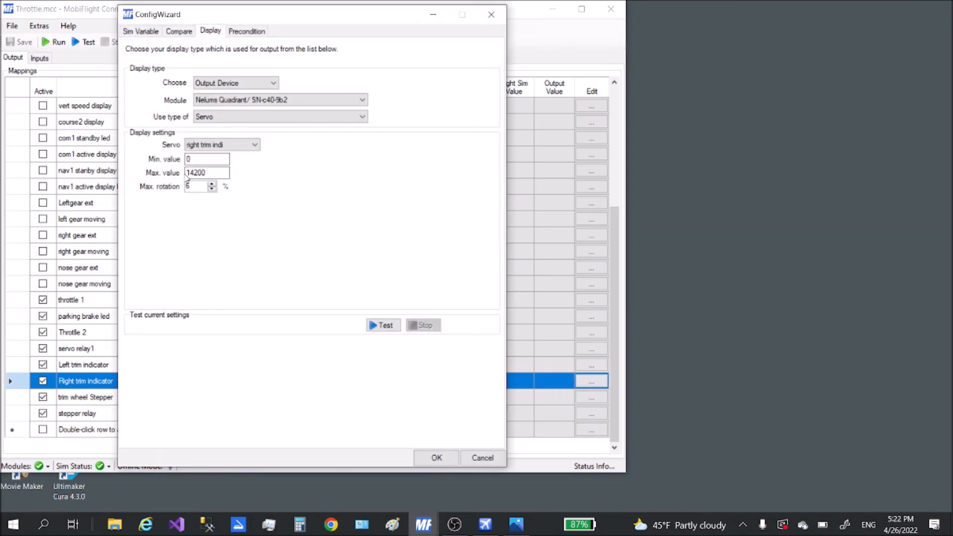
pyautogui.click(193, 158)
pyautogui.click(213, 173)
pyautogui.click(495, 19)
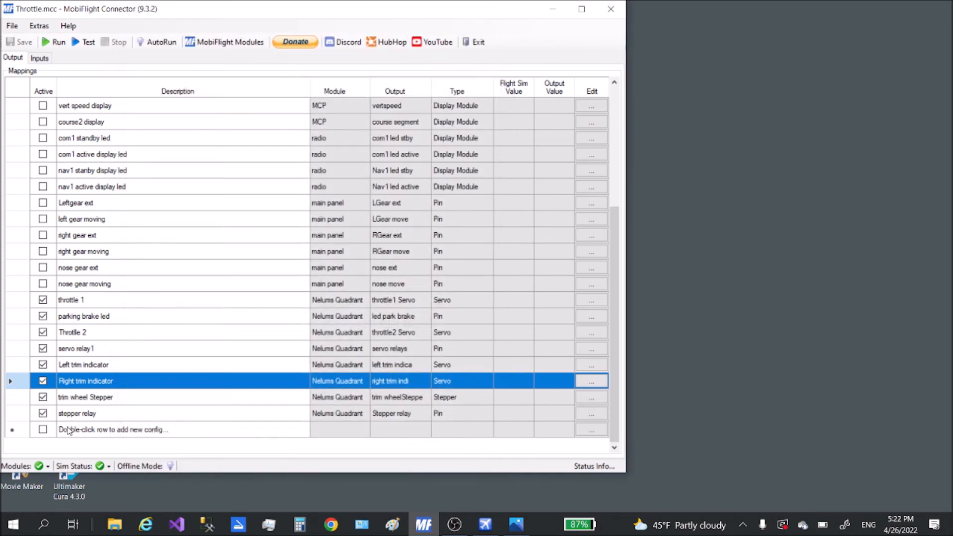
# Open the trim wheel Stepper output's configuration and review its FSUIPC offset, value size and transform.
pyautogui.click(126, 400)
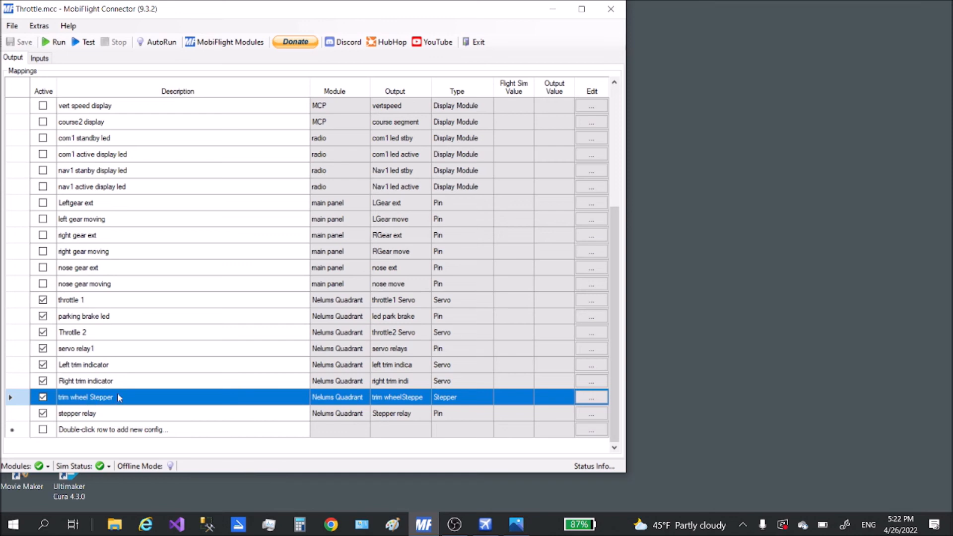
pyautogui.click(592, 398)
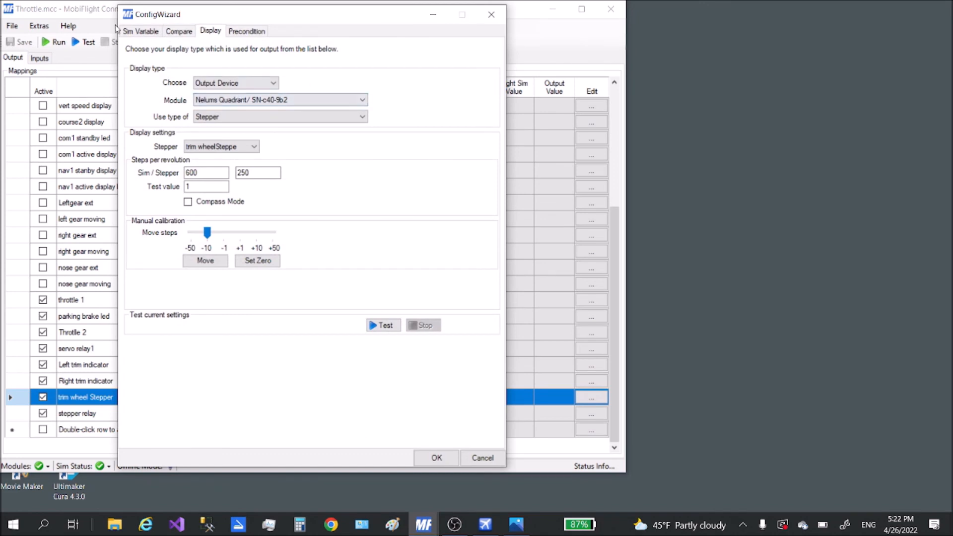
pyautogui.click(144, 32)
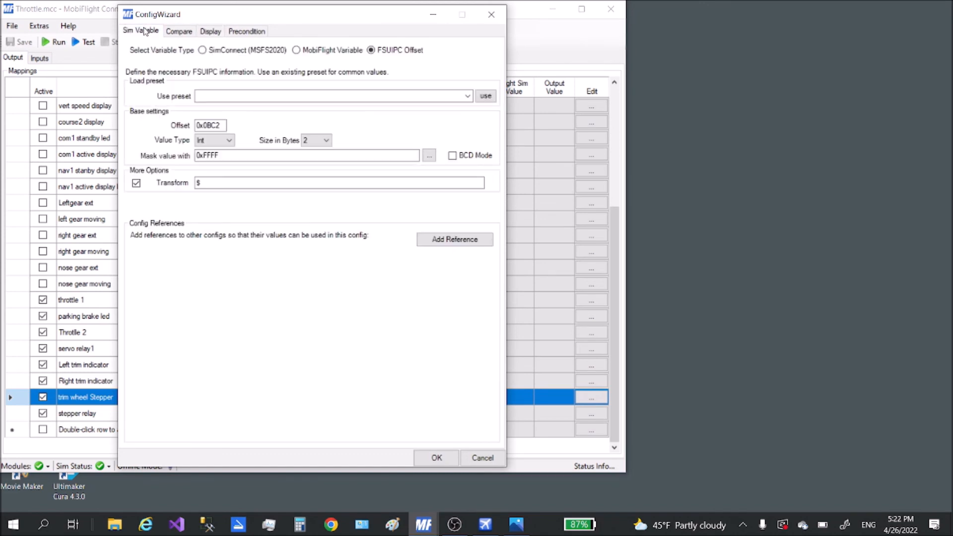
pyautogui.click(221, 126)
pyautogui.click(320, 142)
pyautogui.click(203, 184)
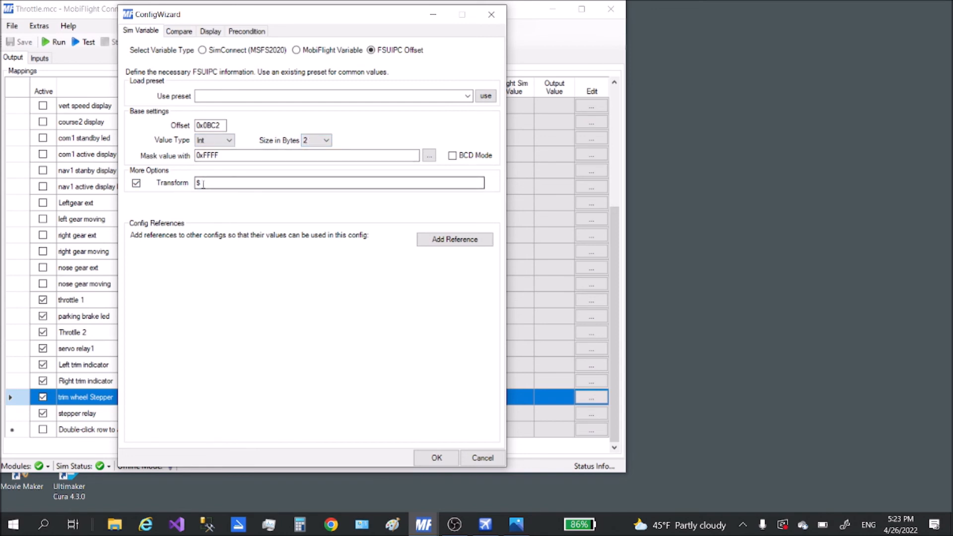
# Review the trim wheel stepper's Sim / Stepper steps per revolution, and close the configuration without changes.
pyautogui.click(218, 33)
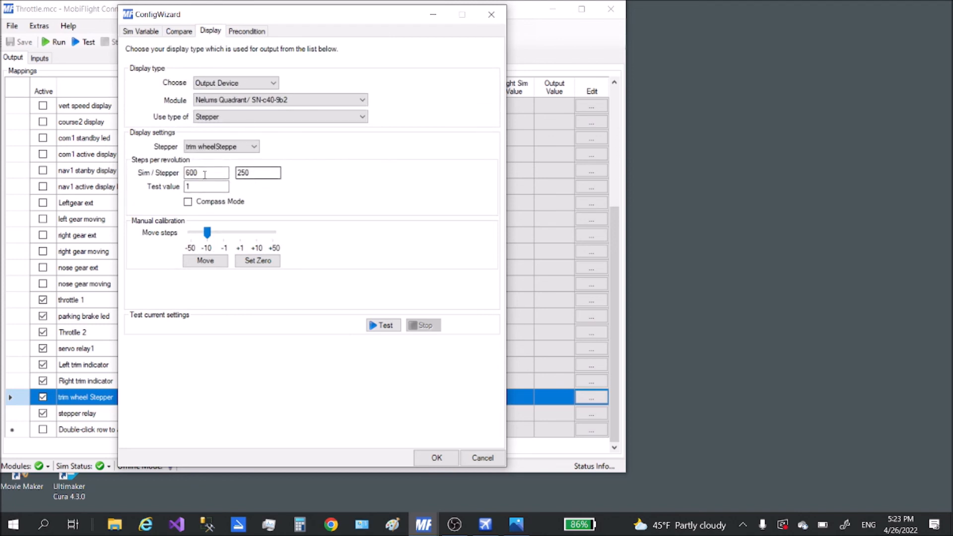
pyautogui.click(251, 173)
pyautogui.click(279, 172)
pyautogui.click(485, 15)
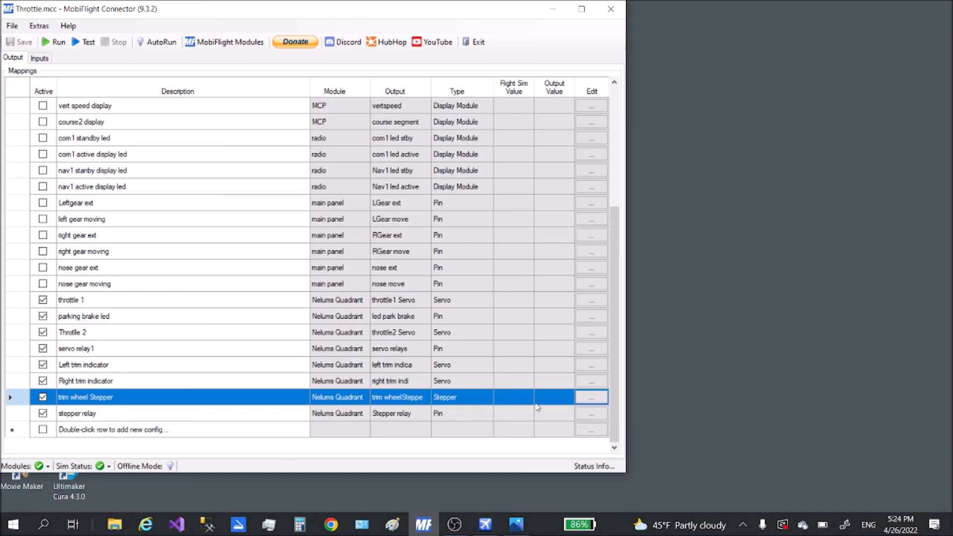
# Open the stepper relay output's configuration and review its autopilot master switch variable and config references.
pyautogui.click(589, 412)
pyautogui.click(590, 414)
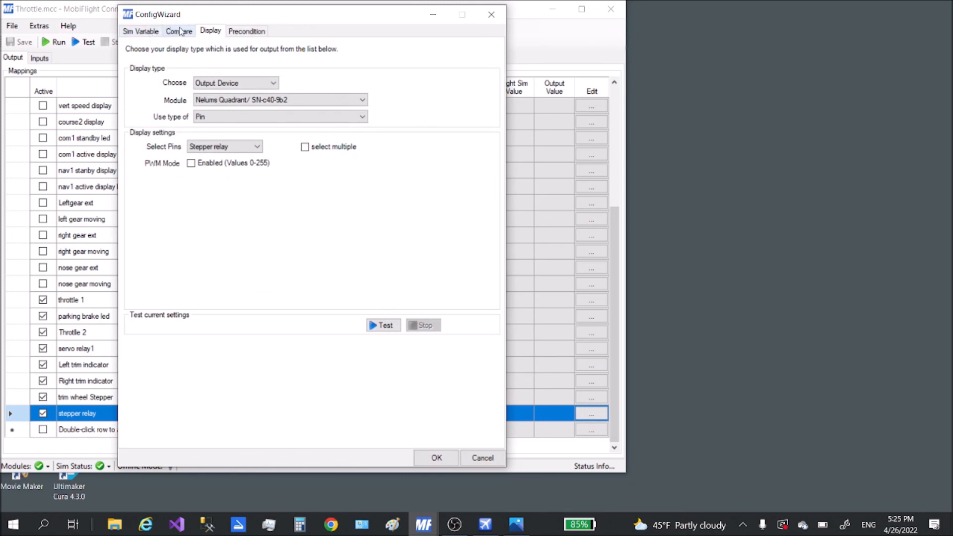
pyautogui.click(141, 32)
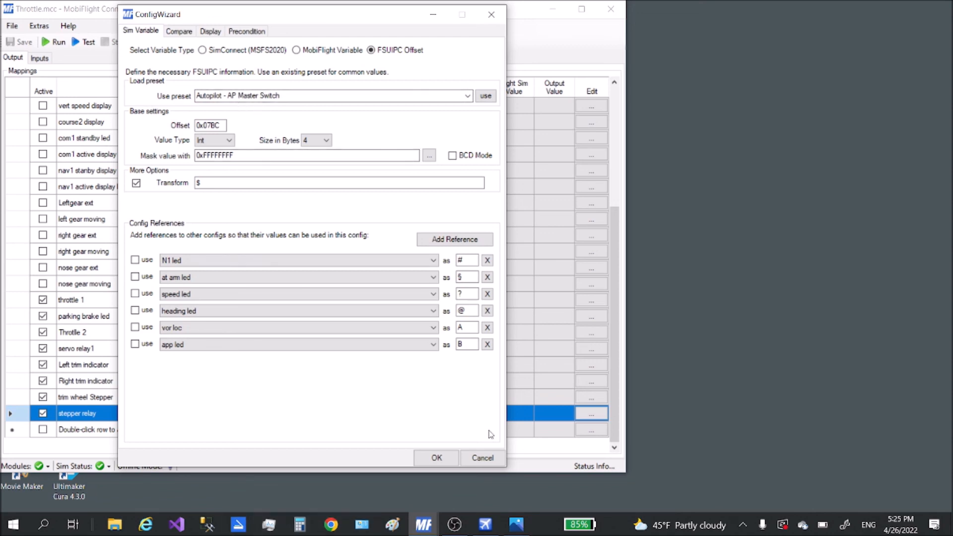
# Switch to Microsoft Flight Simulator X, look over the cockpit's autopilot panel, and return to the stepper relay configuration.
pyautogui.click(499, 526)
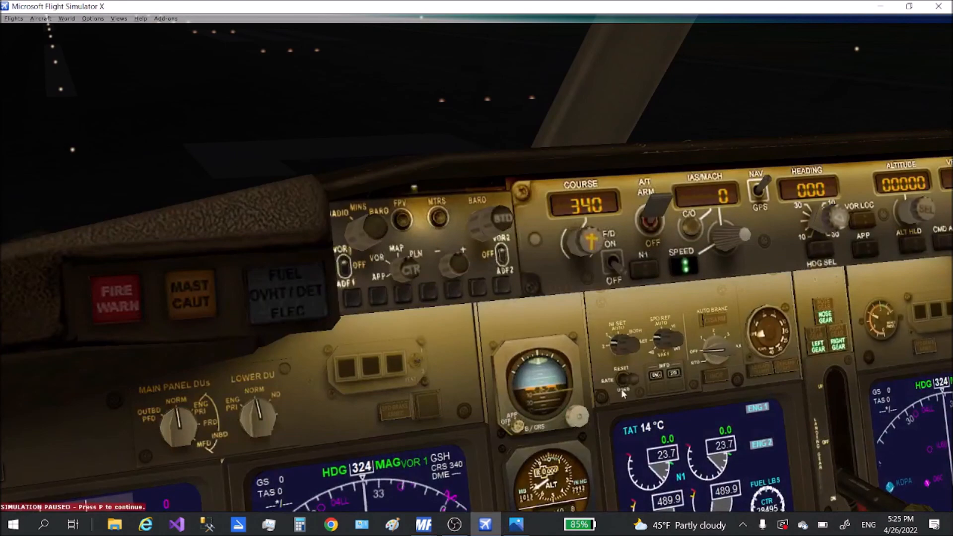
pyautogui.moveTo(674, 359); pyautogui.dragTo(632, 289)
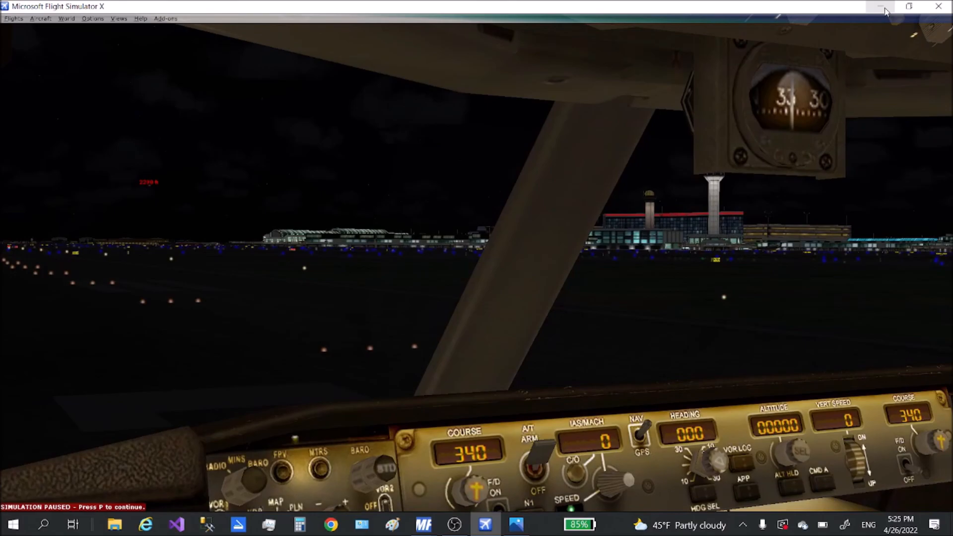
pyautogui.click(880, 6)
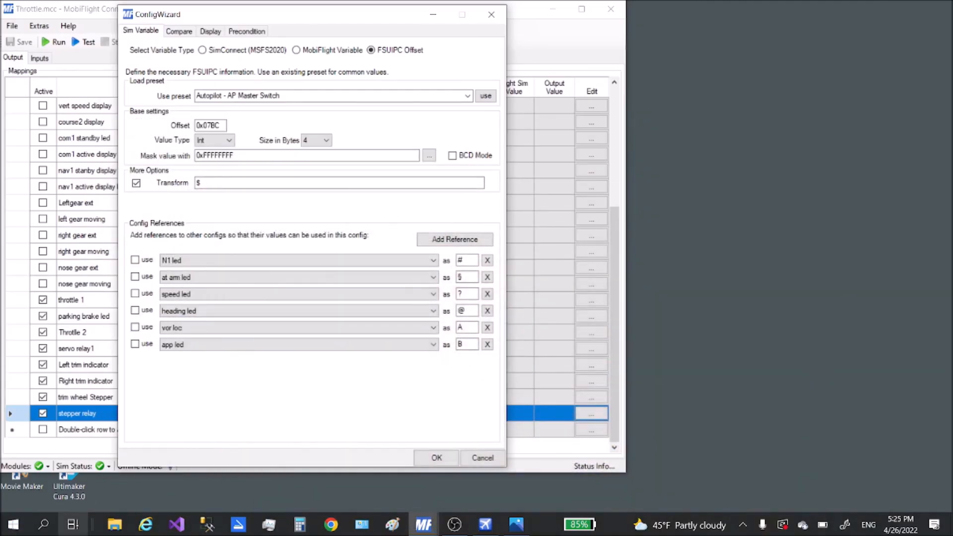
# Review the stepper relay's output pin settings, close the configuration, and look through the full list of output mappings.
pyautogui.click(211, 31)
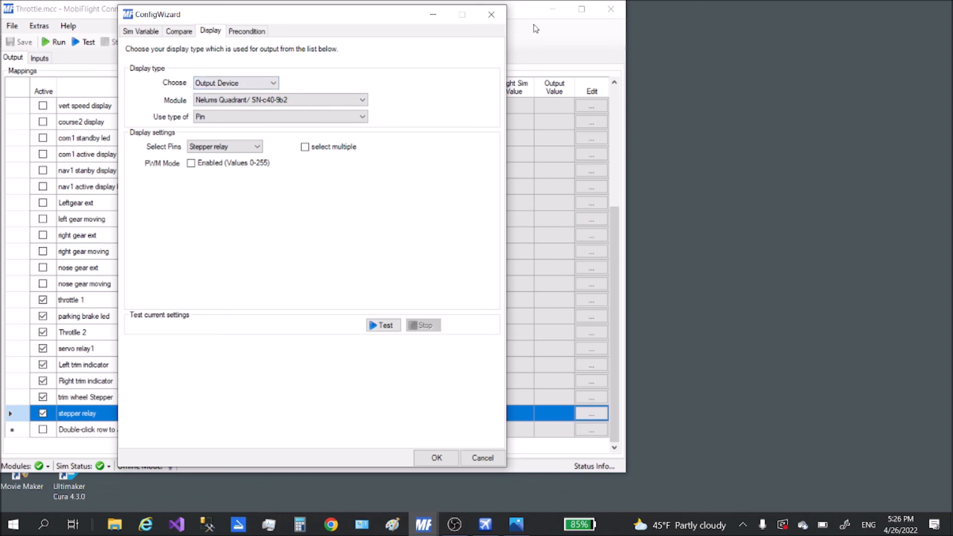
pyautogui.click(490, 15)
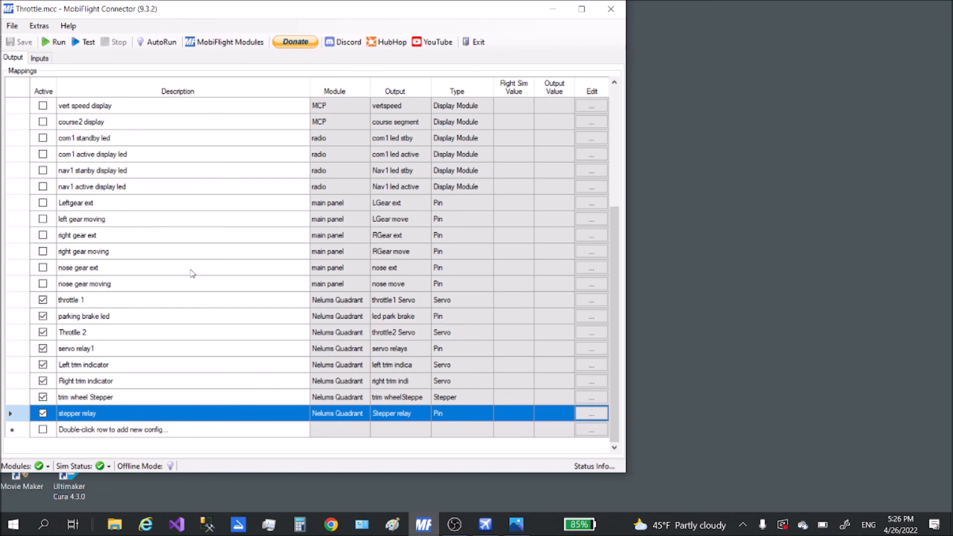
pyautogui.scroll(4, 191, 271)
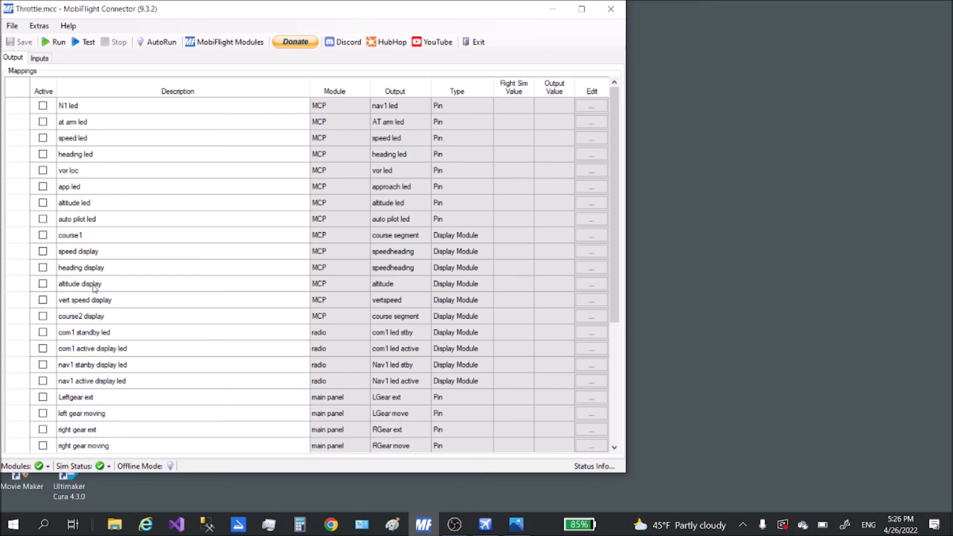
pyautogui.scroll(-2, 92, 296)
pyautogui.scroll(-2, 96, 278)
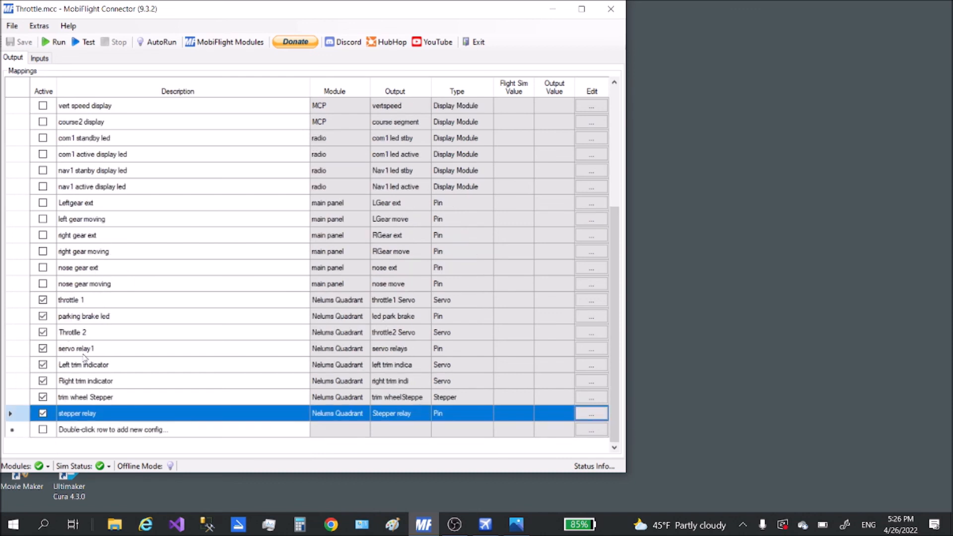